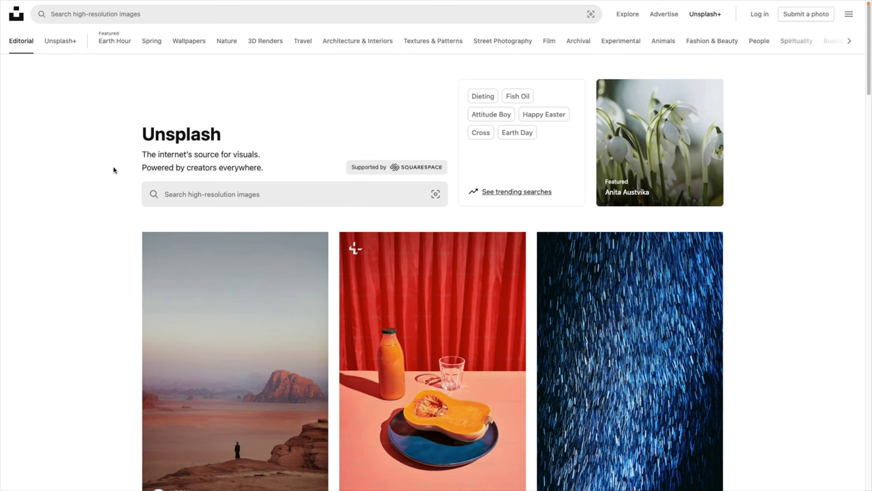
Search Unsplash for 'phone mockup' and filter results to Landscape orientation
{"action": "left_click", "coordinate": [82, 13]}
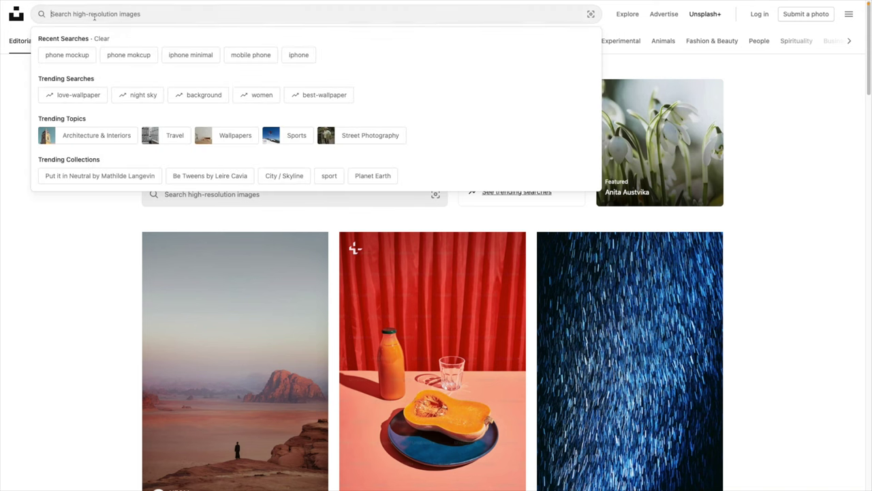
{"action": "type", "text": "phone "}
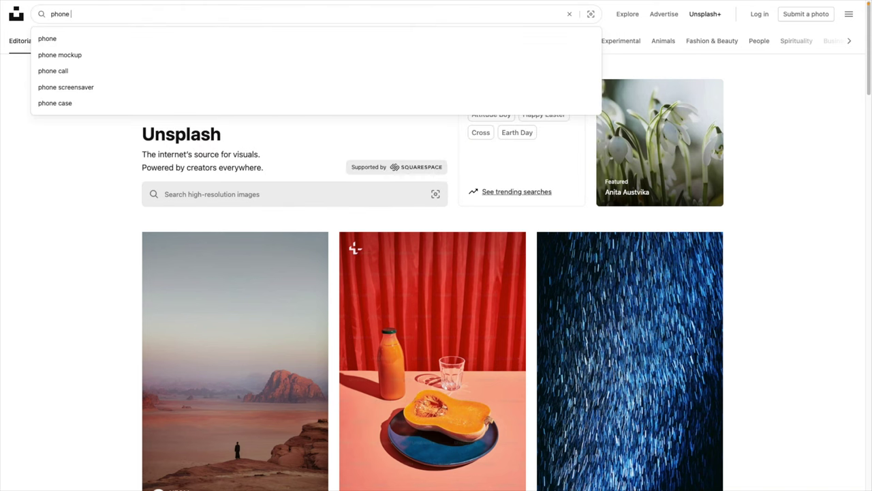
{"action": "type", "text": "mockup"}
{"action": "key", "text": "Return"}
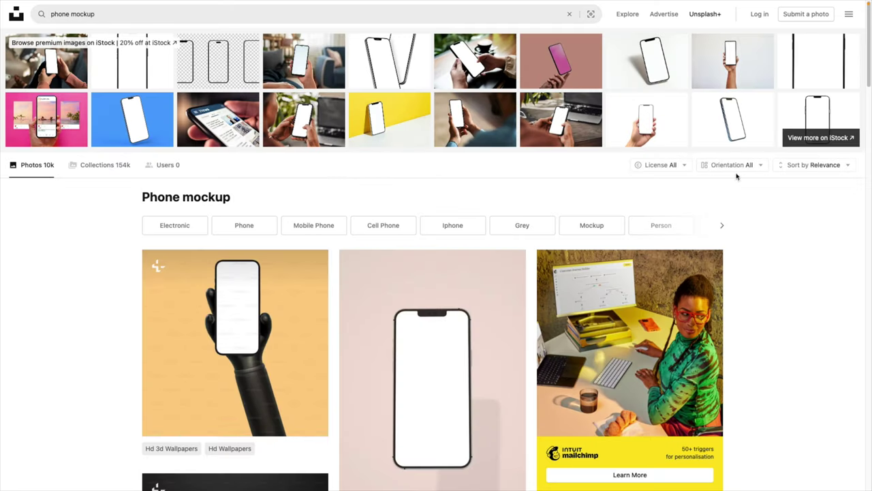
{"action": "left_click", "coordinate": [739, 168]}
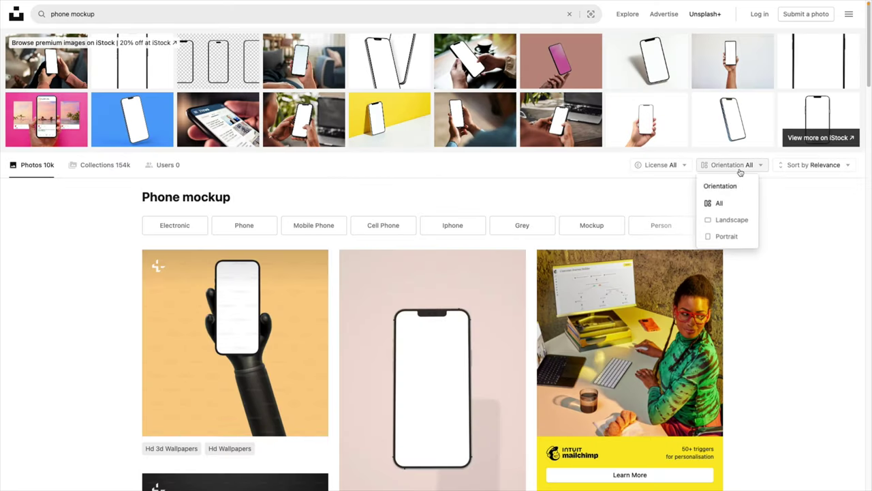
{"action": "left_click", "coordinate": [719, 221]}
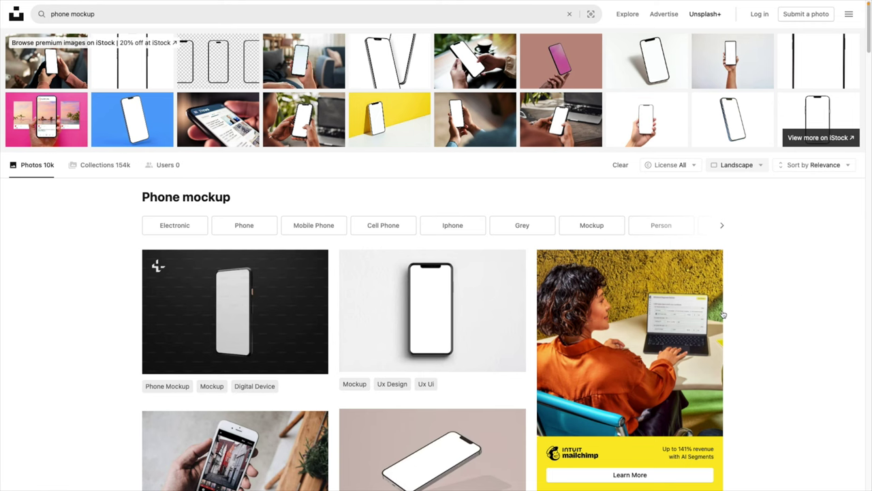
Open the grey keyboard phone photo and download it at Large size (2400 x 1599)
{"action": "scroll", "coordinate": [724, 314], "scroll_direction": "down", "scroll_amount": 1}
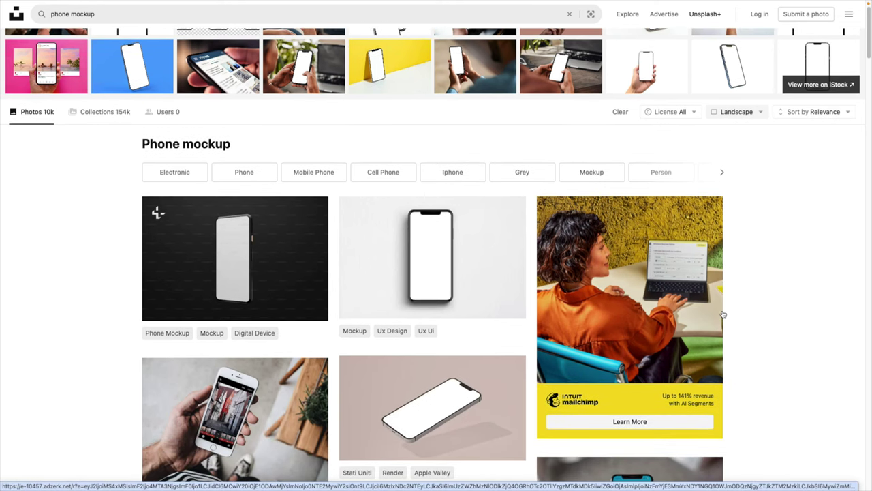
{"action": "scroll", "coordinate": [724, 314], "scroll_direction": "down", "scroll_amount": 2}
{"action": "scroll", "coordinate": [724, 314], "scroll_direction": "down", "scroll_amount": 3}
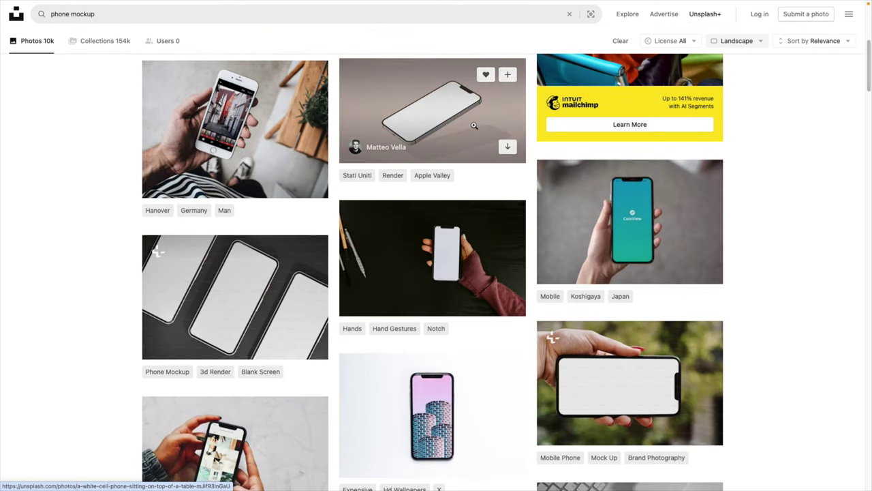
{"action": "scroll", "coordinate": [477, 300], "scroll_direction": "down", "scroll_amount": 2}
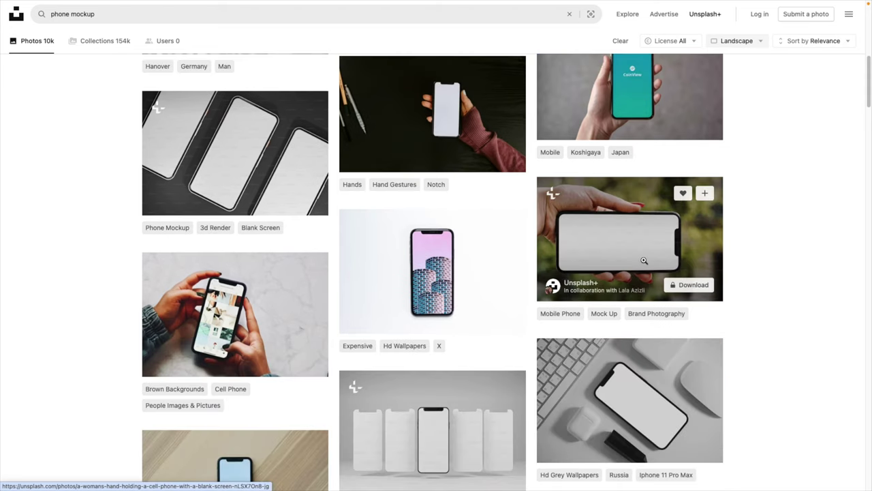
{"action": "scroll", "coordinate": [793, 284], "scroll_direction": "down", "scroll_amount": 2}
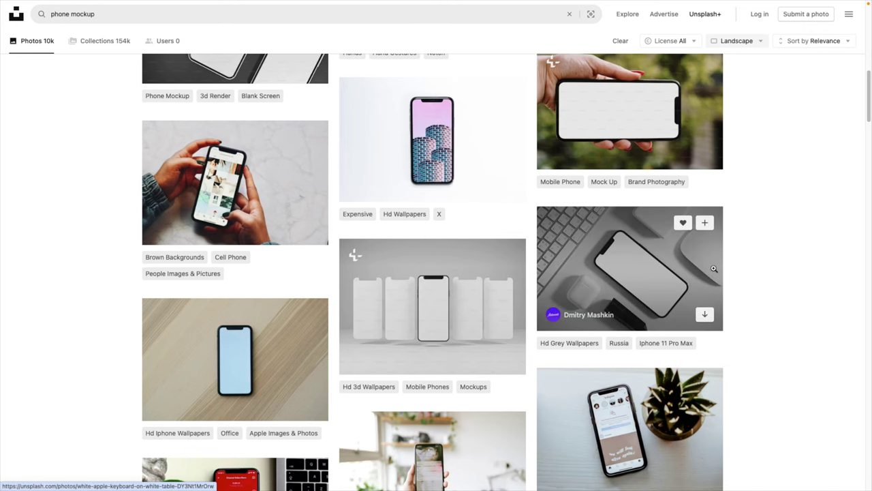
{"action": "scroll", "coordinate": [715, 268], "scroll_direction": "down", "scroll_amount": 3}
{"action": "scroll", "coordinate": [716, 278], "scroll_direction": "down", "scroll_amount": 1}
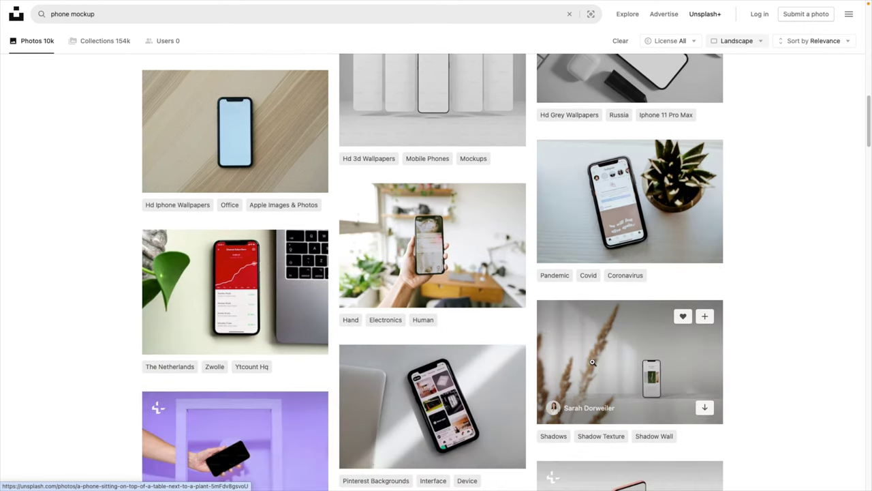
{"action": "scroll", "coordinate": [707, 316], "scroll_direction": "up", "scroll_amount": 2}
{"action": "scroll", "coordinate": [706, 316], "scroll_direction": "up", "scroll_amount": 1}
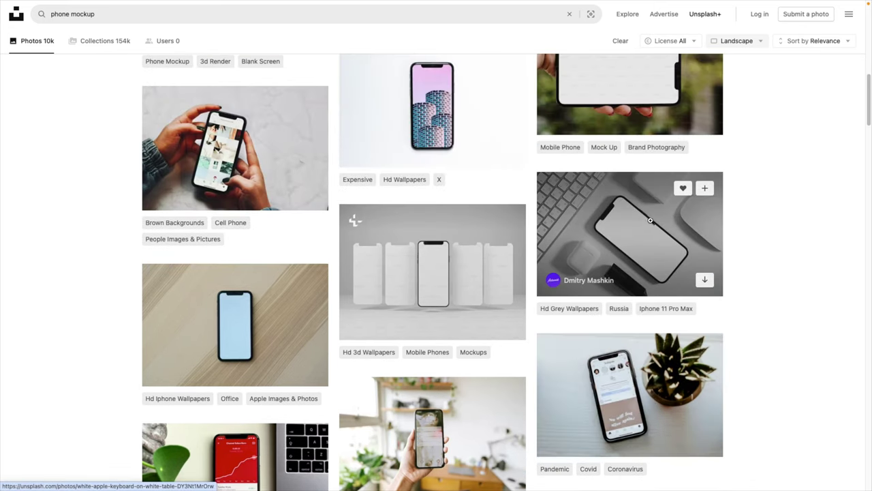
{"action": "left_click", "coordinate": [642, 239]}
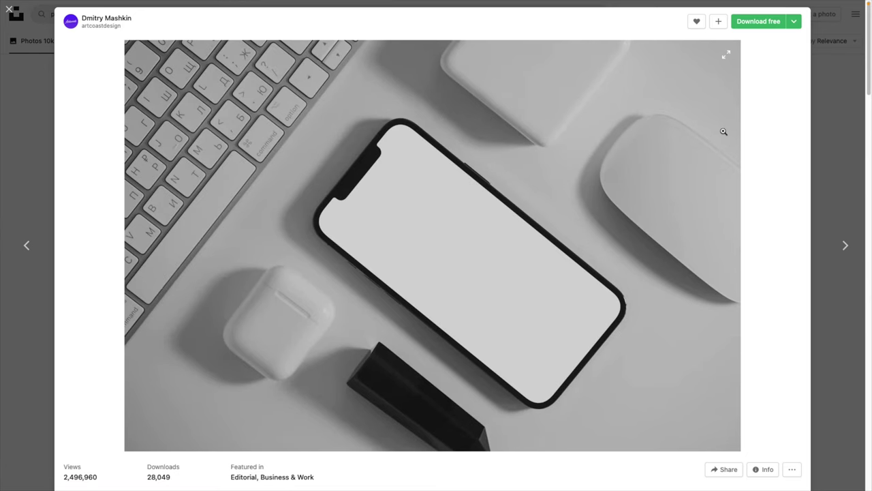
{"action": "left_click", "coordinate": [795, 22]}
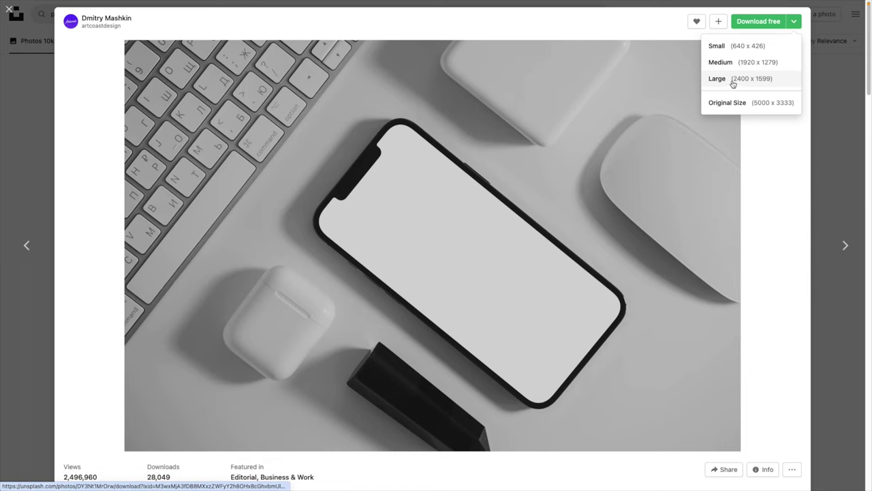
{"action": "left_click", "coordinate": [733, 80]}
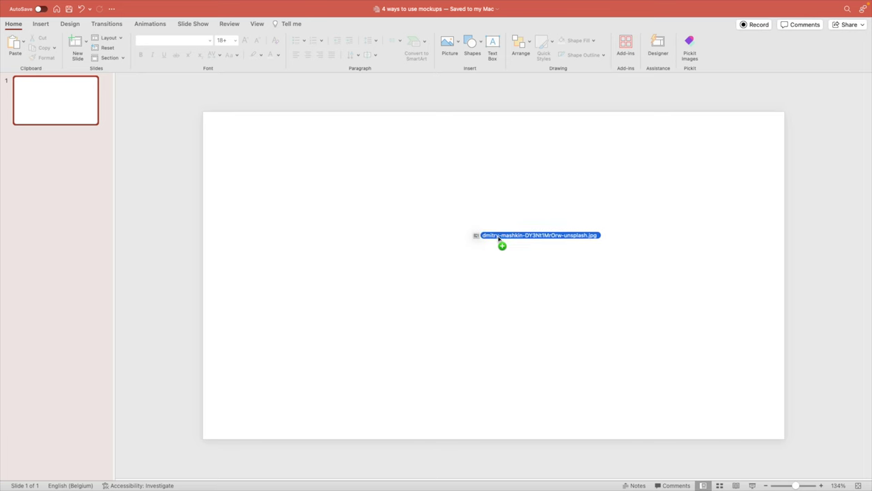
Drop the downloaded phone photo onto the blank slide and apply the first full-bleed Designer layout
{"action": "left_click_drag", "start_coordinate": [502, 243], "coordinate": [487, 241]}
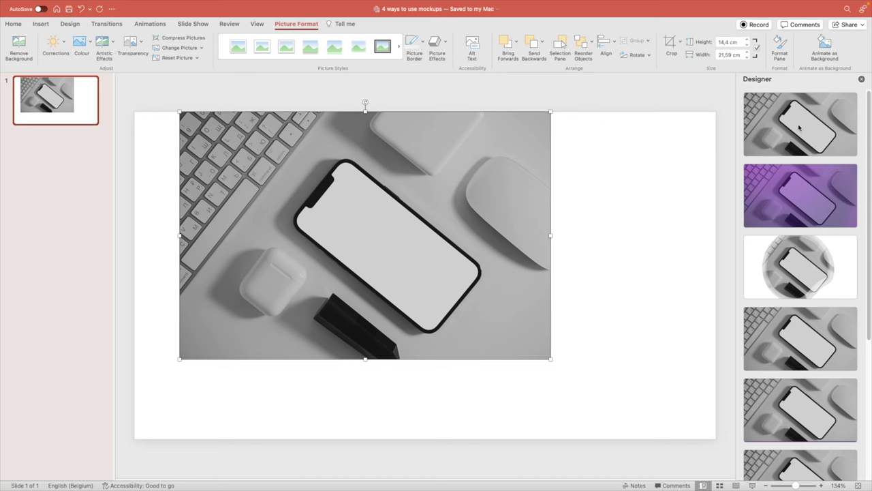
{"action": "left_click", "coordinate": [801, 126]}
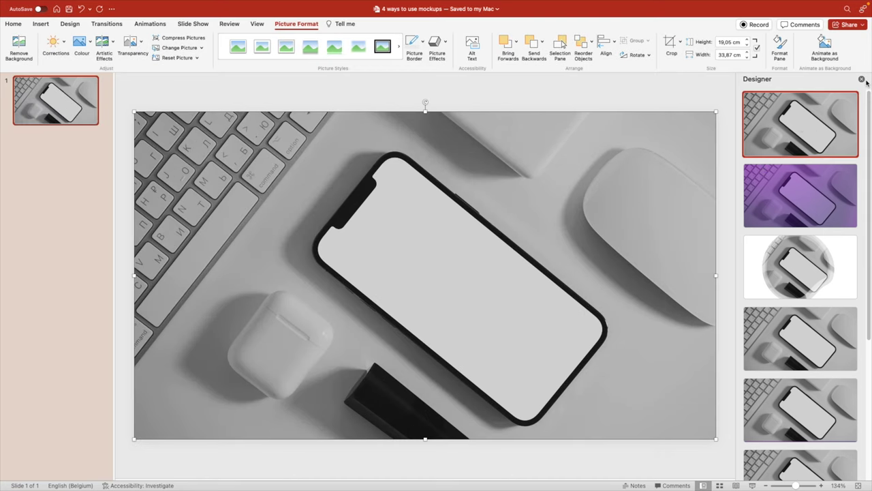
{"action": "left_click", "coordinate": [861, 80]}
{"action": "left_click", "coordinate": [429, 103]}
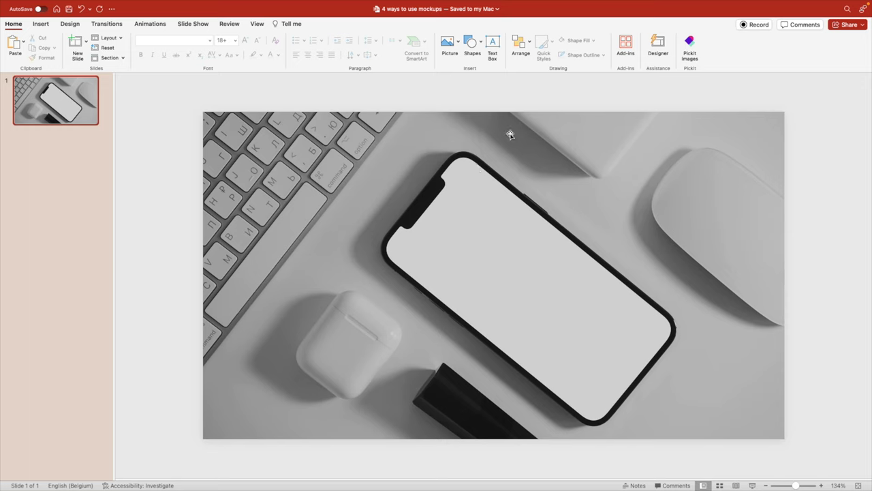
Draw a rounded rectangle, rotate it to about 309° and size it over the phone screen
{"action": "left_click", "coordinate": [474, 46]}
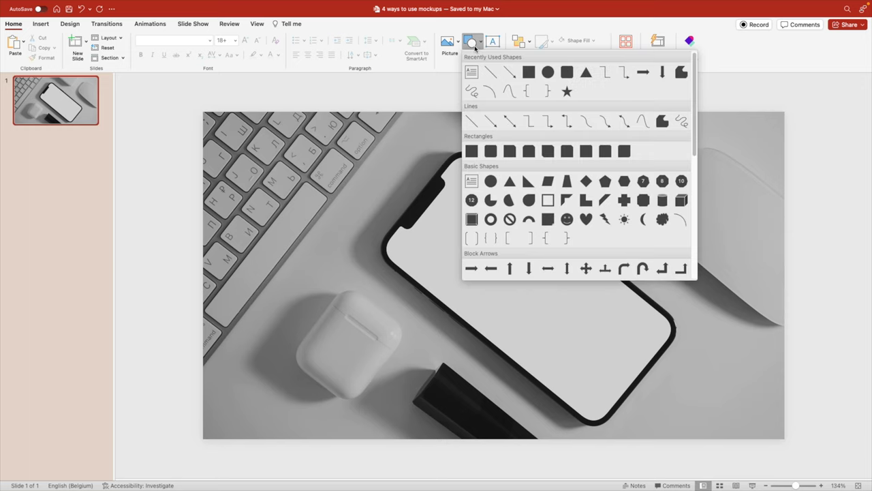
{"action": "left_click", "coordinate": [565, 72]}
{"action": "mouse_move", "coordinate": [346, 160]}
{"action": "left_mouse_down"}
{"action": "mouse_move", "coordinate": [483, 370]}
{"action": "mouse_move", "coordinate": [477, 425]}
{"action": "left_mouse_up"}
{"action": "mouse_move", "coordinate": [421, 347]}
{"action": "left_mouse_down"}
{"action": "mouse_move", "coordinate": [473, 331]}
{"action": "mouse_move", "coordinate": [495, 344]}
{"action": "left_mouse_up"}
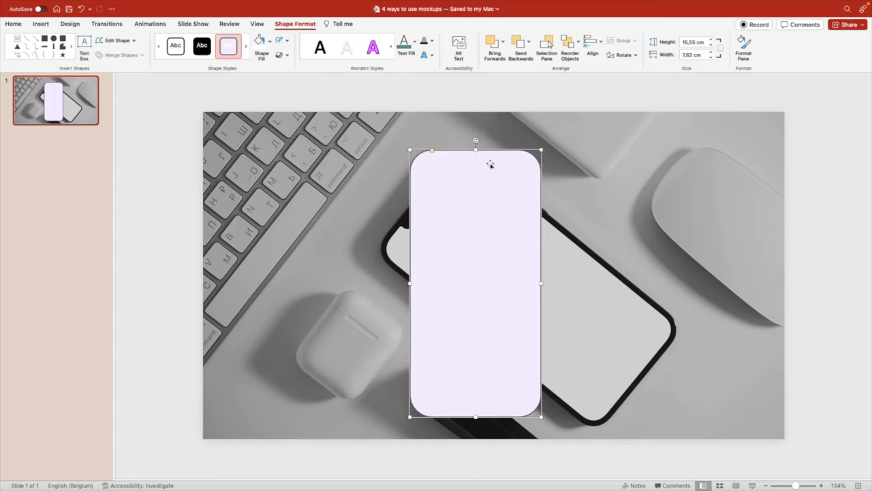
{"action": "left_click_drag", "start_coordinate": [475, 141], "coordinate": [336, 165]}
{"action": "left_click_drag", "start_coordinate": [434, 264], "coordinate": [483, 268]}
{"action": "left_click_drag", "start_coordinate": [414, 192], "coordinate": [410, 194]}
{"action": "left_click_drag", "start_coordinate": [473, 230], "coordinate": [493, 255]}
{"action": "left_click_drag", "start_coordinate": [627, 369], "coordinate": [637, 378]}
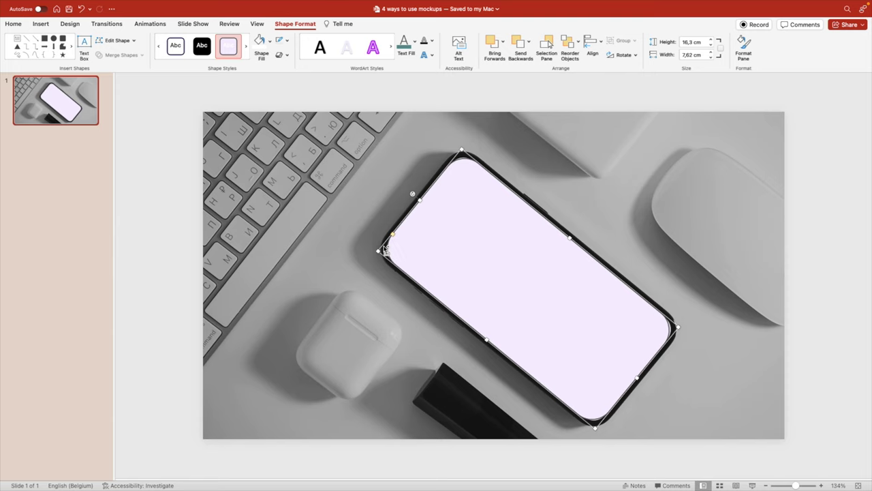
Give the rectangle no outline and a white fill
{"action": "scroll", "coordinate": [386, 250], "scroll_direction": "up", "scroll_amount": 5}
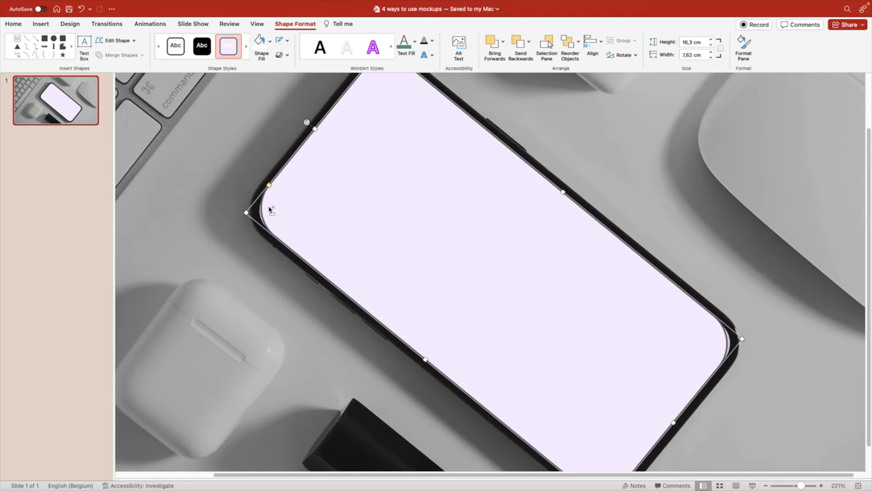
{"action": "scroll", "coordinate": [271, 211], "scroll_direction": "up", "scroll_amount": 1}
{"action": "key", "text": "Delete"}
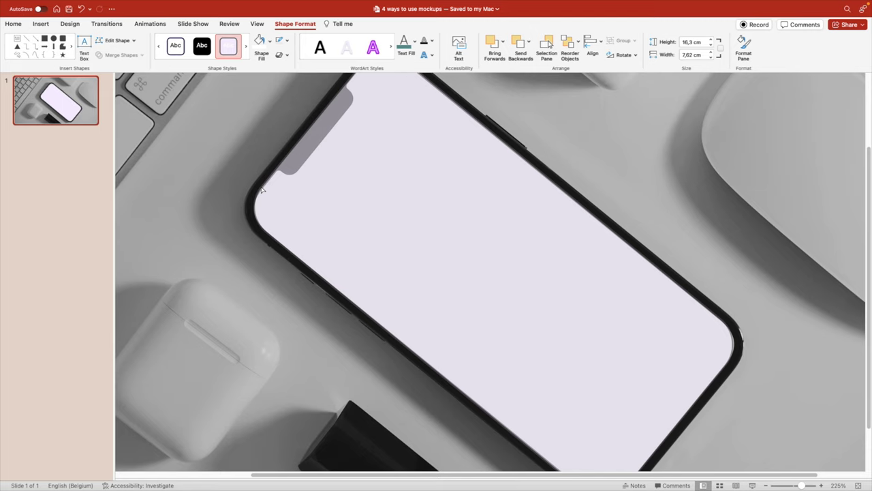
{"action": "key", "text": "super+z"}
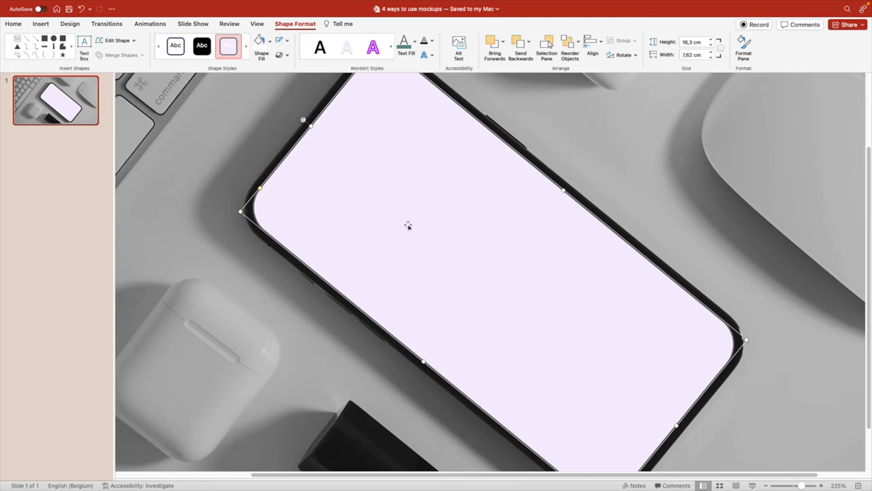
{"action": "left_click", "coordinate": [287, 41]}
{"action": "left_click", "coordinate": [303, 60]}
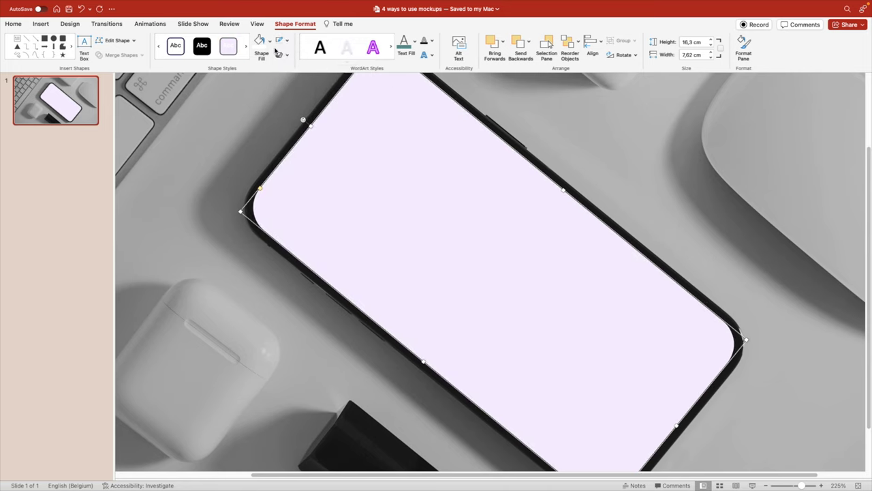
{"action": "left_click", "coordinate": [271, 42]}
{"action": "left_click", "coordinate": [261, 85]}
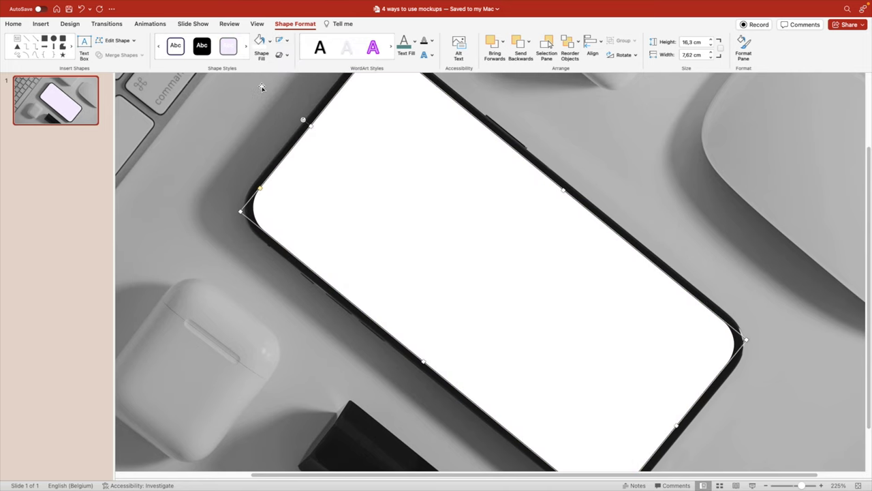
{"action": "scroll", "coordinate": [314, 218], "scroll_direction": "down", "scroll_amount": 3}
{"action": "scroll", "coordinate": [315, 220], "scroll_direction": "down", "scroll_amount": 3}
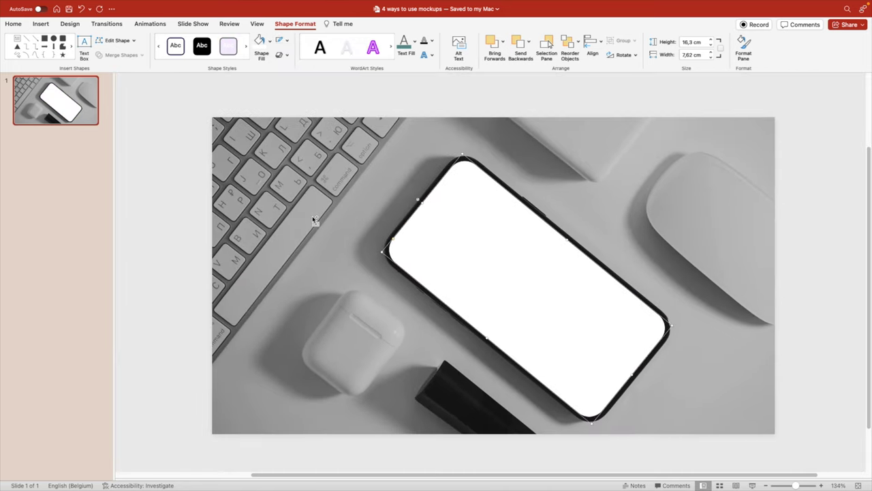
{"action": "key", "text": "Escape"}
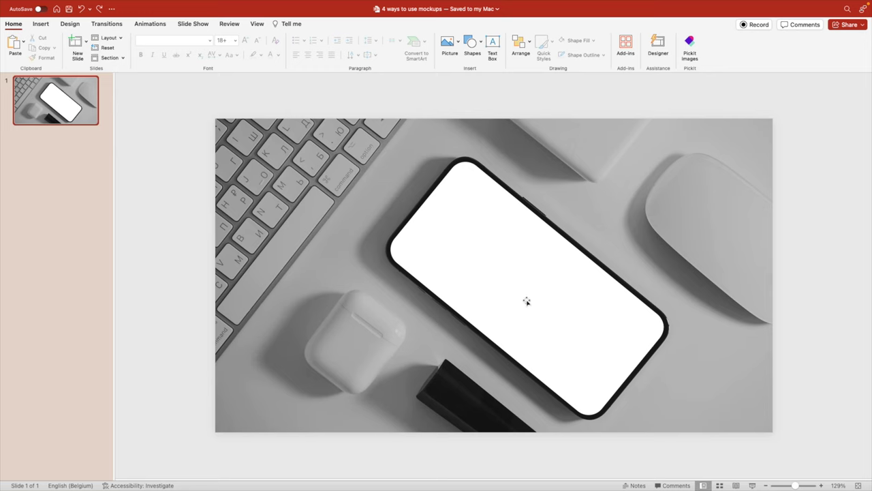
Undo trial moves so the white shape stays over the phone display, and reselect it
{"action": "left_click_drag", "start_coordinate": [527, 301], "coordinate": [638, 279]}
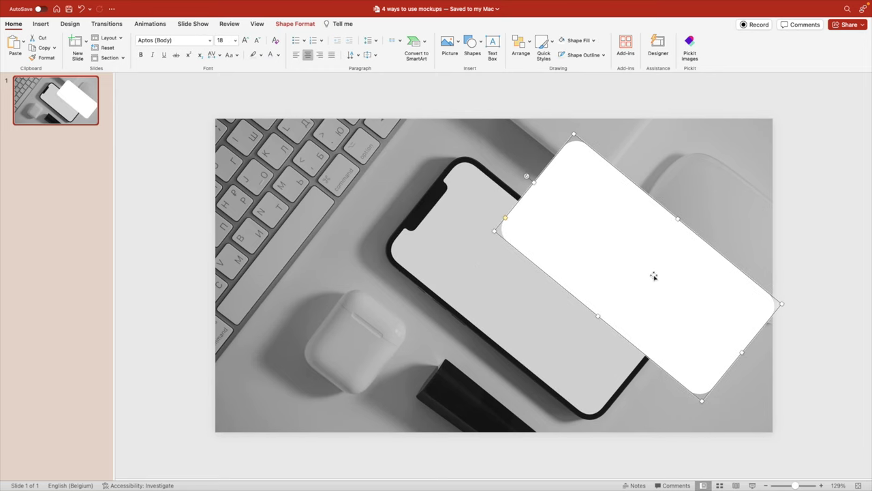
{"action": "key", "text": "super+z"}
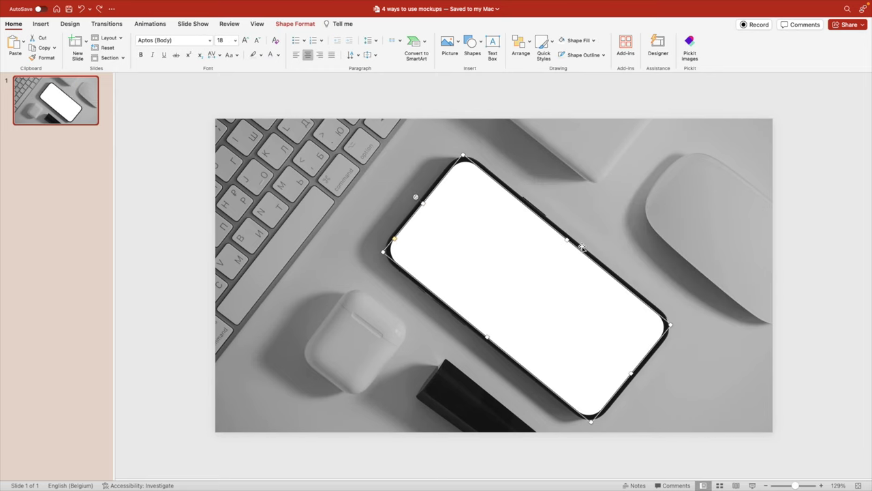
{"action": "left_click", "coordinate": [514, 108]}
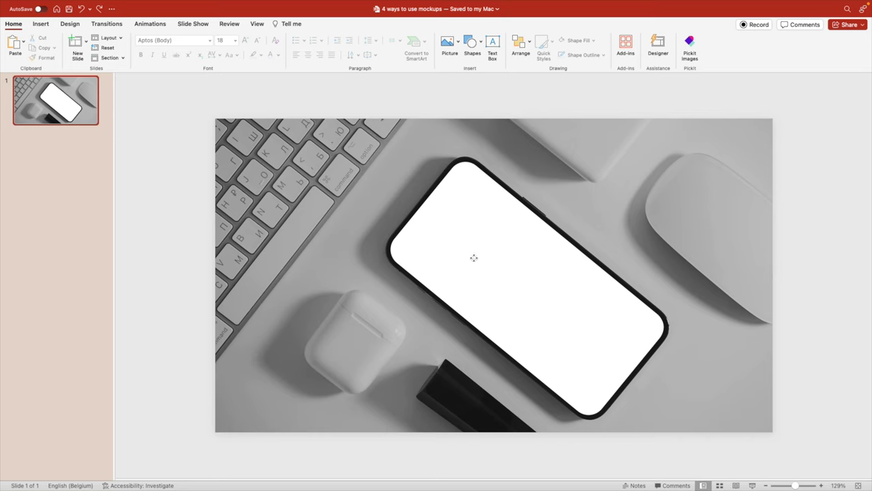
{"action": "left_click_drag", "start_coordinate": [474, 257], "coordinate": [494, 271]}
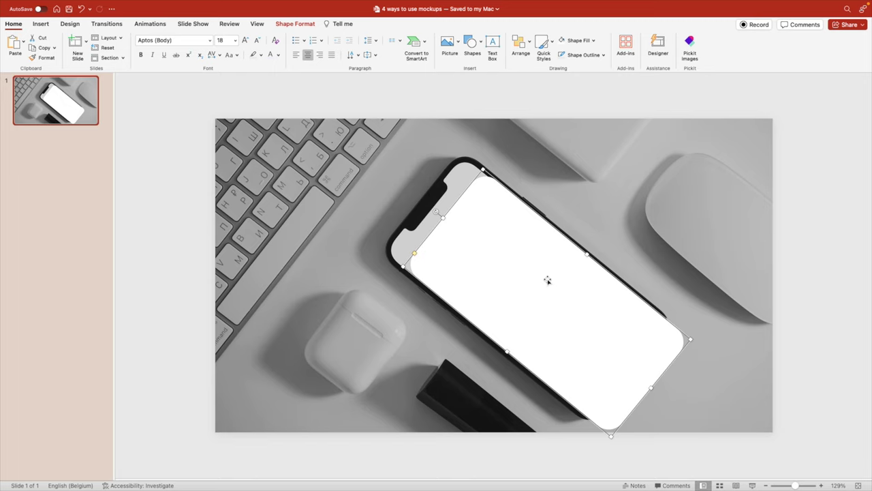
{"action": "key", "text": "super+z"}
{"action": "key", "text": "Escape"}
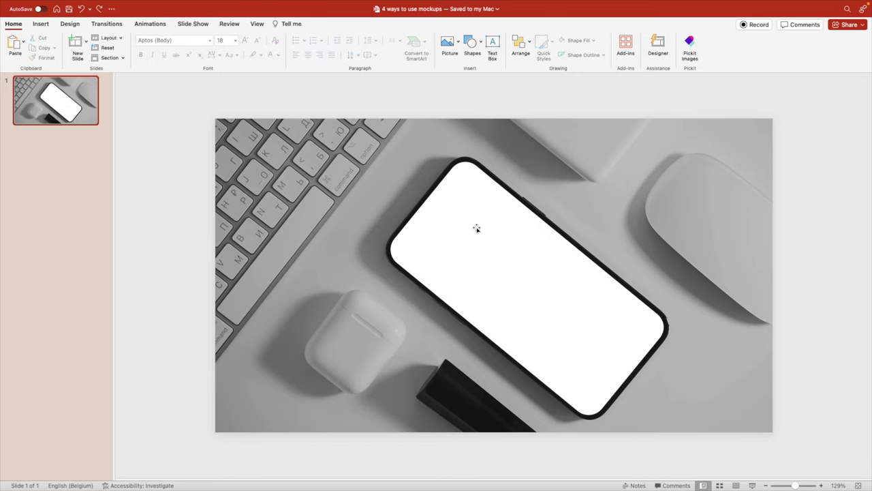
{"action": "left_click", "coordinate": [531, 258]}
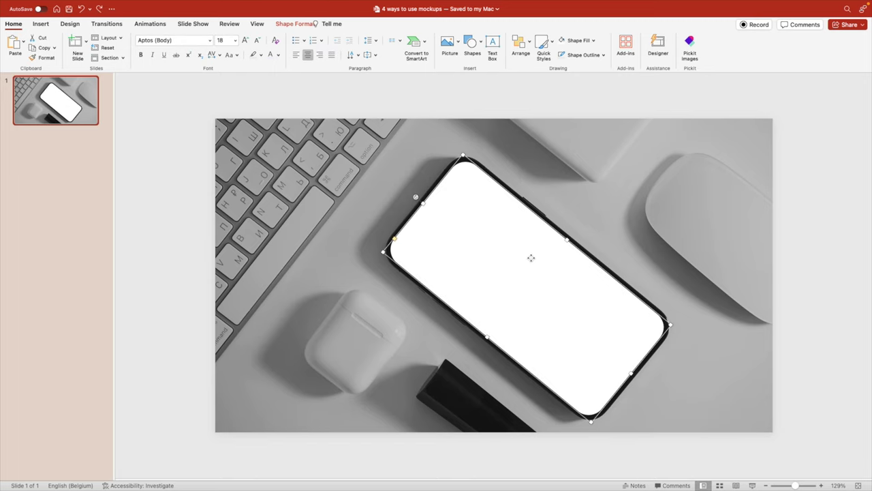
Apply a gradient fill to the phone-screen shape through Format Shape
{"action": "right_click", "coordinate": [530, 253]}
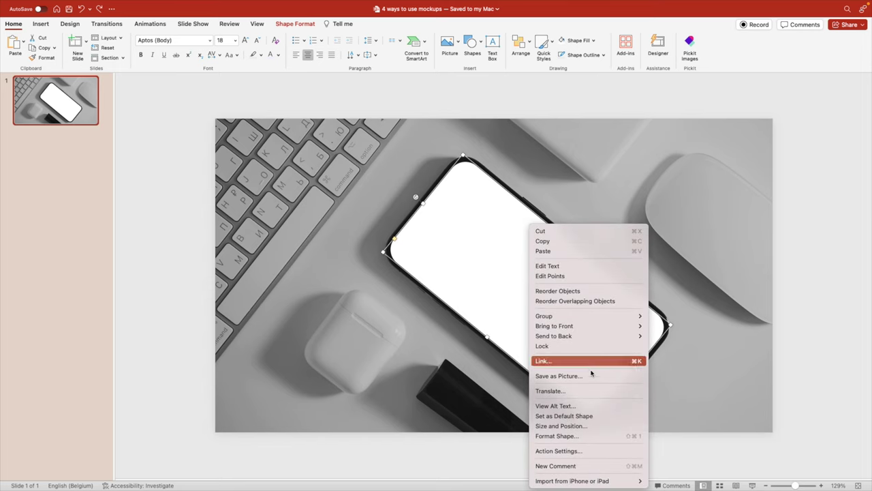
{"action": "left_click", "coordinate": [599, 431]}
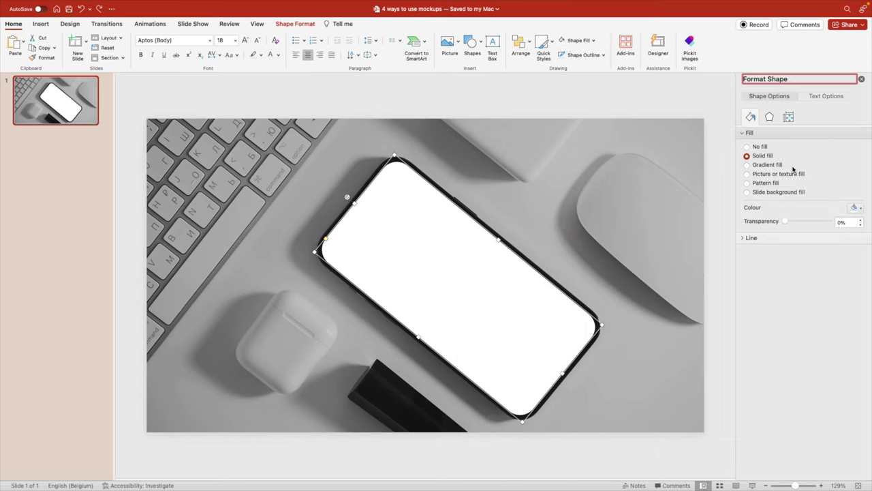
{"action": "left_click", "coordinate": [768, 164]}
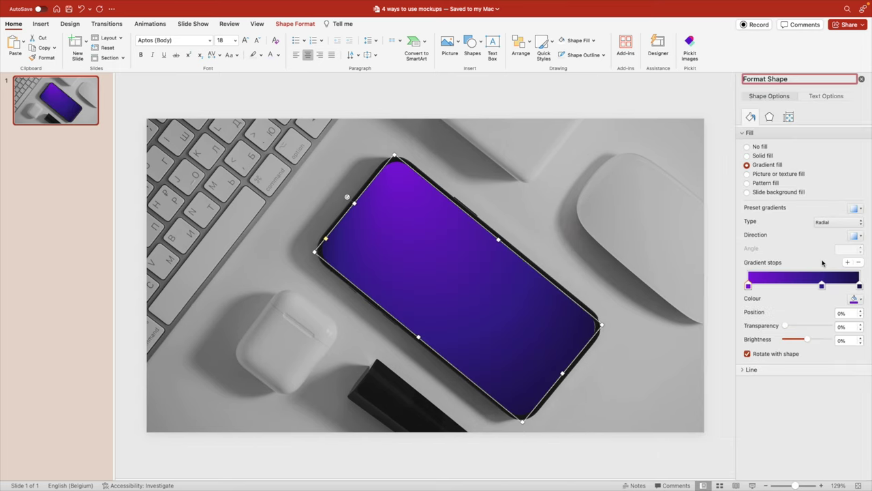
{"action": "left_click", "coordinate": [646, 113]}
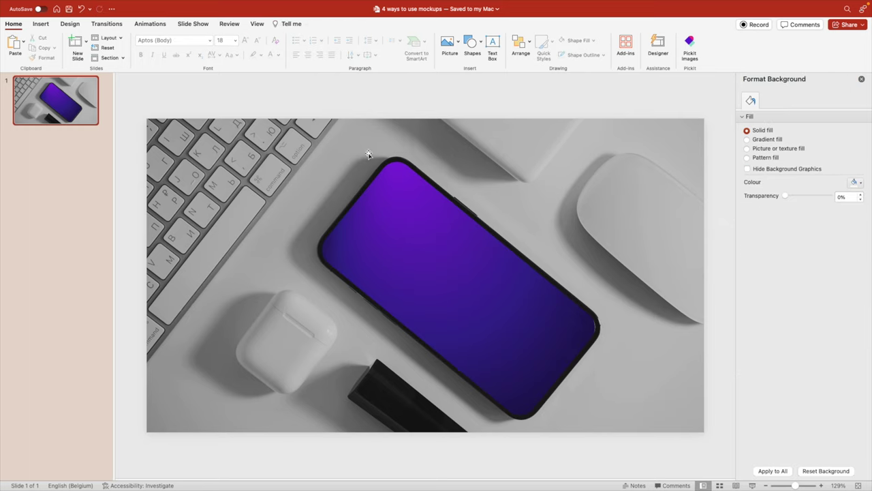
{"action": "left_click", "coordinate": [493, 47]}
Add a 'Sign up' text box on the phone screen in Avenir Next 32 pt, centred
{"action": "left_click_drag", "start_coordinate": [400, 259], "coordinate": [500, 291]}
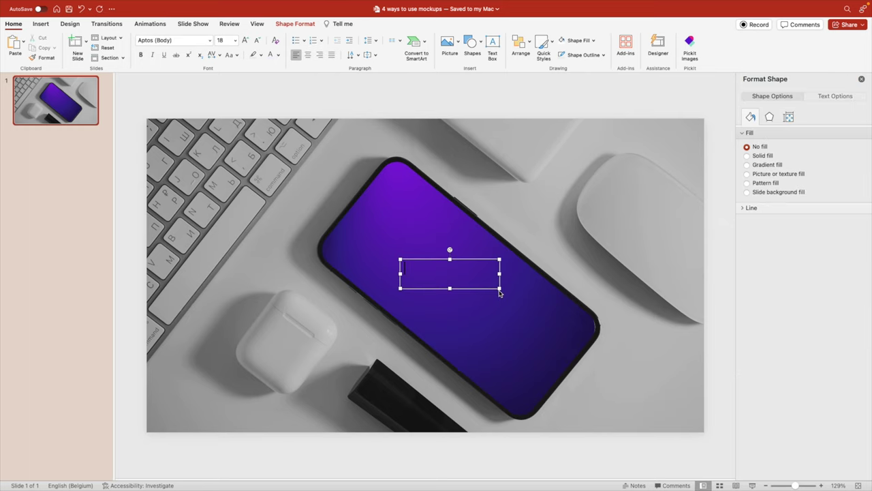
{"action": "type", "text": "Sign u"}
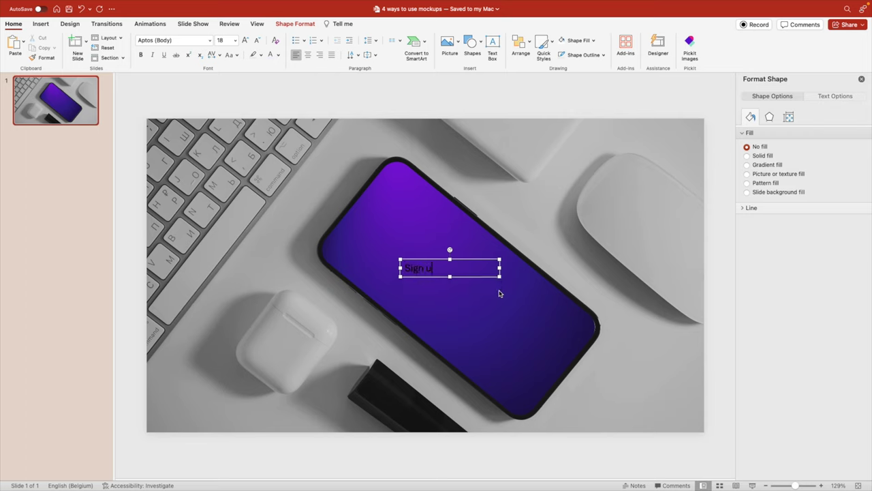
{"action": "type", "text": "p"}
{"action": "key", "text": "super+a"}
{"action": "left_click", "coordinate": [184, 40]}
{"action": "type", "text": "Avenir"}
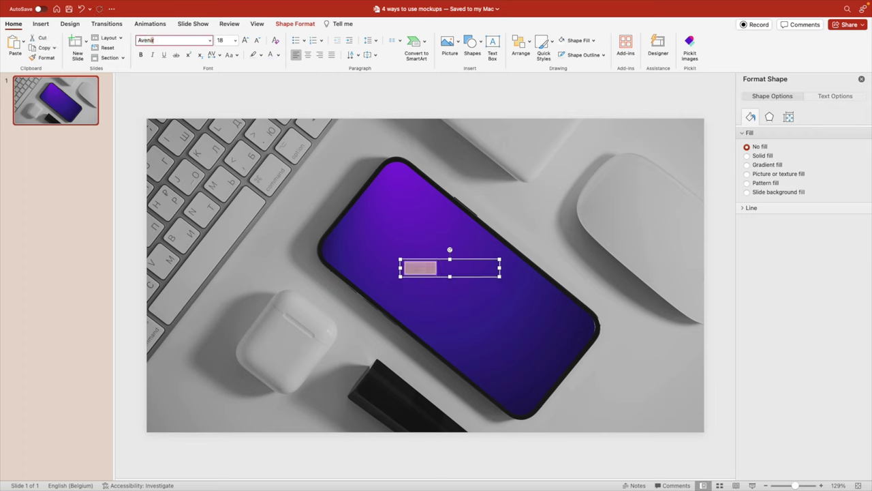
{"action": "key", "text": "Return"}
{"action": "key", "text": "super+shift+period"}
{"action": "key", "text": "super+shift+period"}
{"action": "key", "text": "super+shift+period"}
{"action": "key", "text": "super+shift+period"}
{"action": "key", "text": "super+e"}
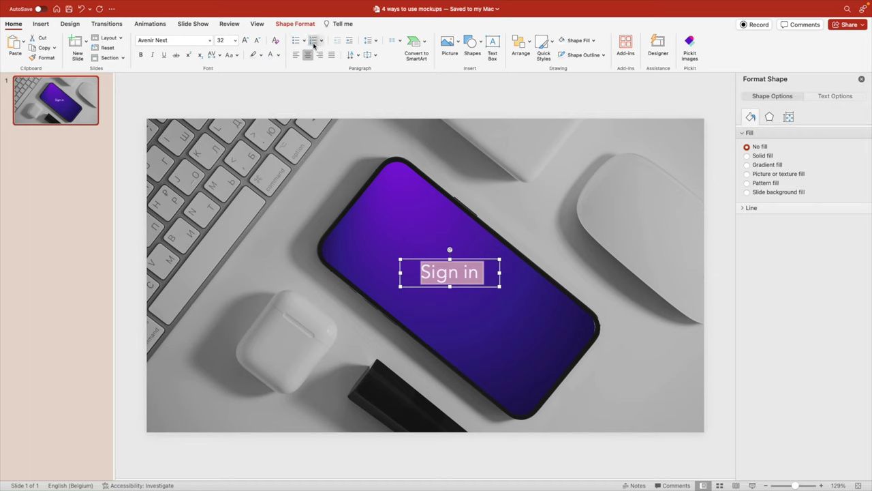
{"action": "left_click_drag", "start_coordinate": [428, 238], "coordinate": [416, 245]}
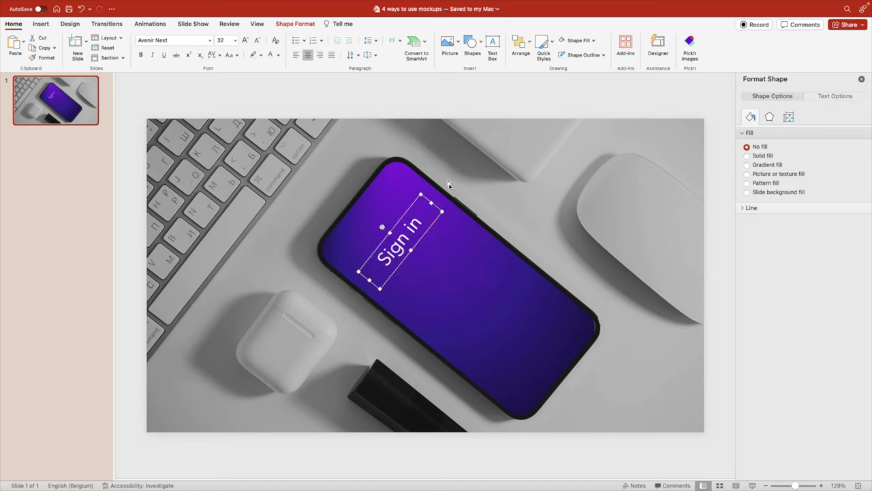
Delete the sign-in text and drop a mountain photo onto the slide
{"action": "left_click", "coordinate": [485, 115]}
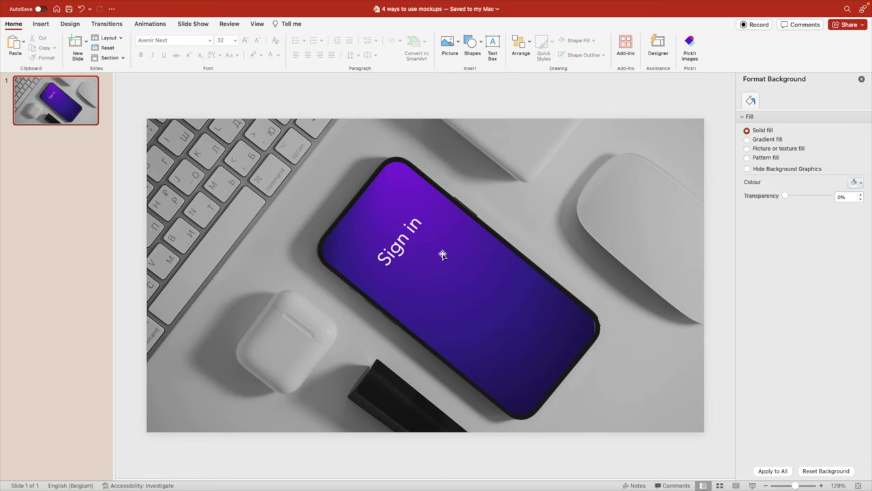
{"action": "left_click", "coordinate": [426, 228]}
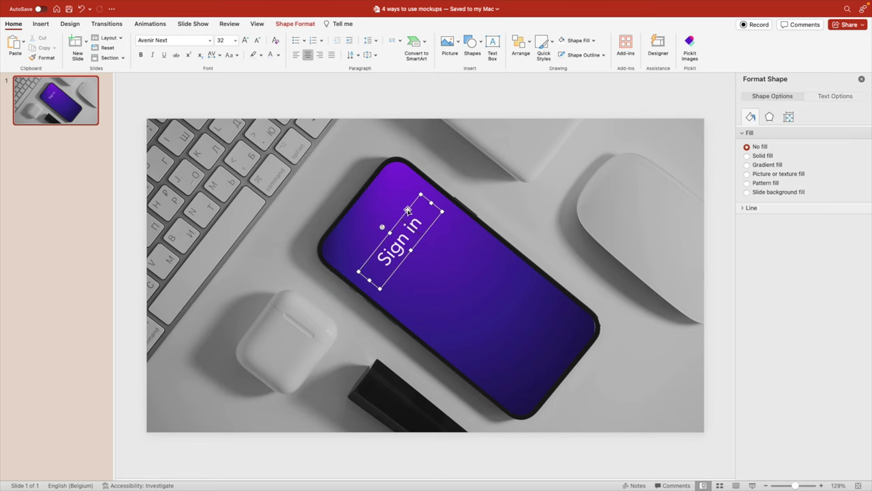
{"action": "key", "text": "Delete"}
{"action": "left_click_drag", "start_coordinate": [499, 227], "coordinate": [476, 264]}
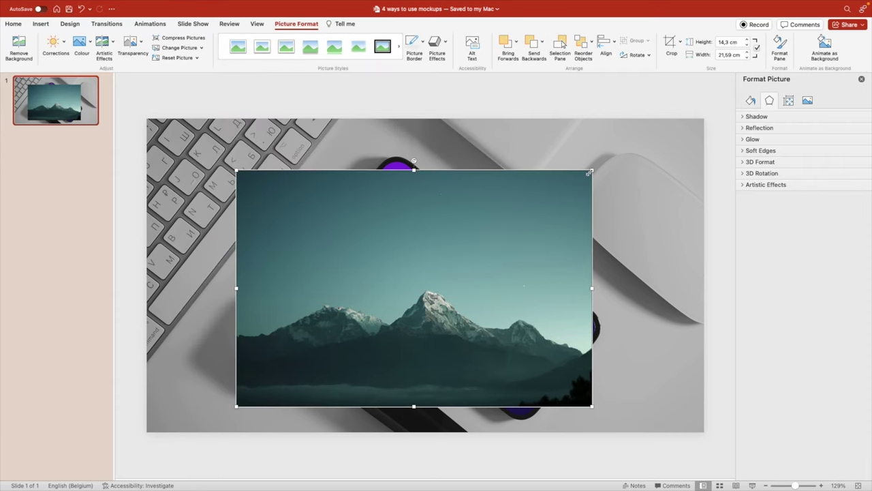
Enlarge and copy the mountain photo, then delete it from the slide
{"action": "left_click_drag", "start_coordinate": [592, 170], "coordinate": [697, 97]}
{"action": "left_click_drag", "start_coordinate": [597, 191], "coordinate": [569, 217]}
{"action": "key", "text": "Escape"}
{"action": "left_click", "coordinate": [545, 255]}
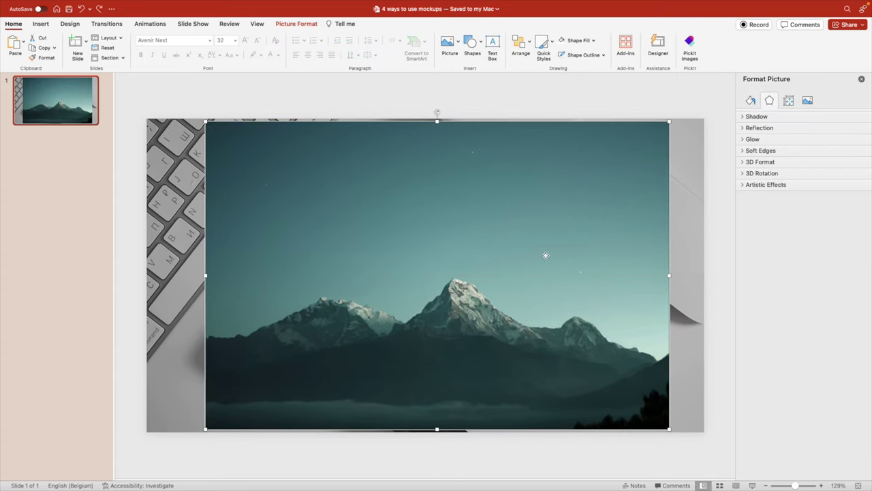
{"action": "key", "text": "Delete"}
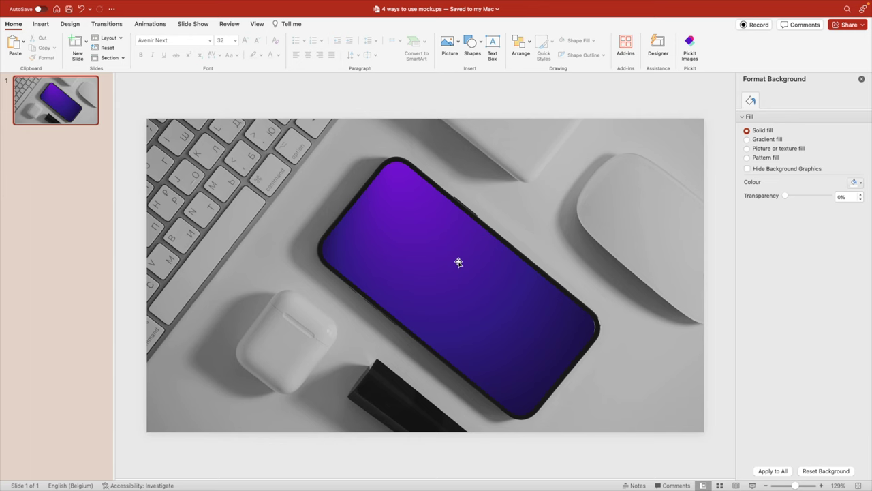
Fill the phone-screen shape with the copied mountain picture, tiled as a texture
{"action": "left_click", "coordinate": [459, 262]}
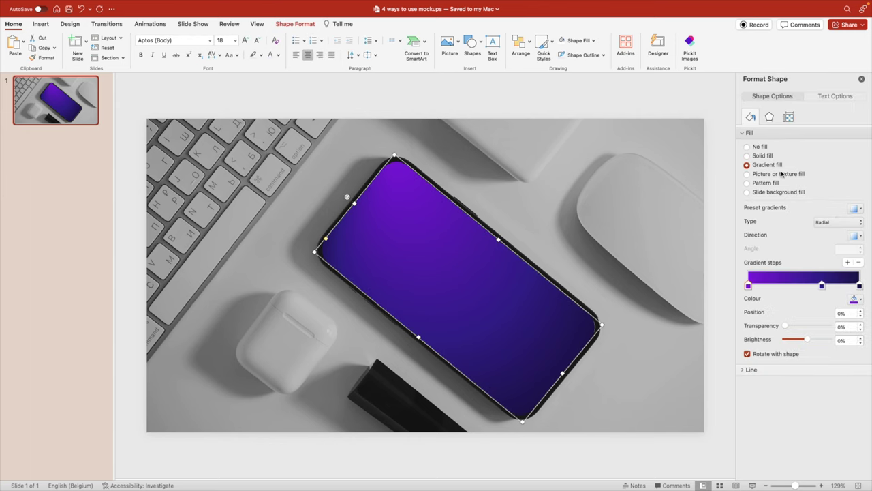
{"action": "left_click", "coordinate": [762, 176]}
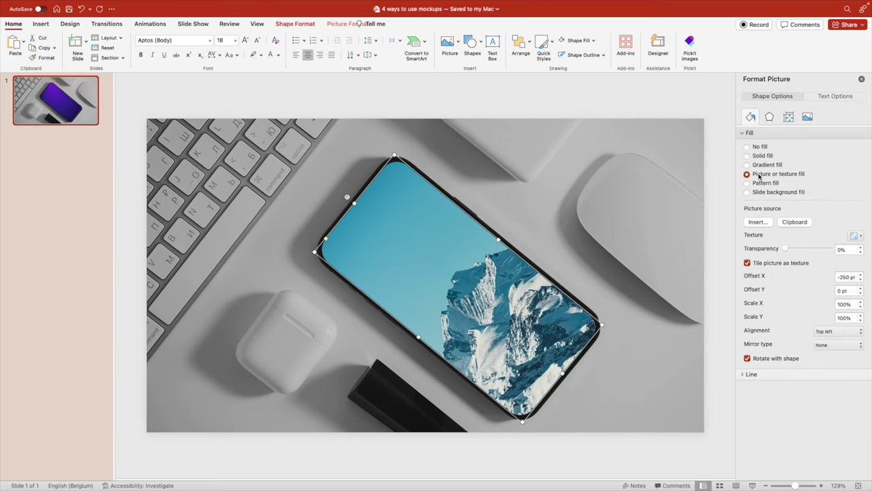
{"action": "left_click", "coordinate": [796, 223]}
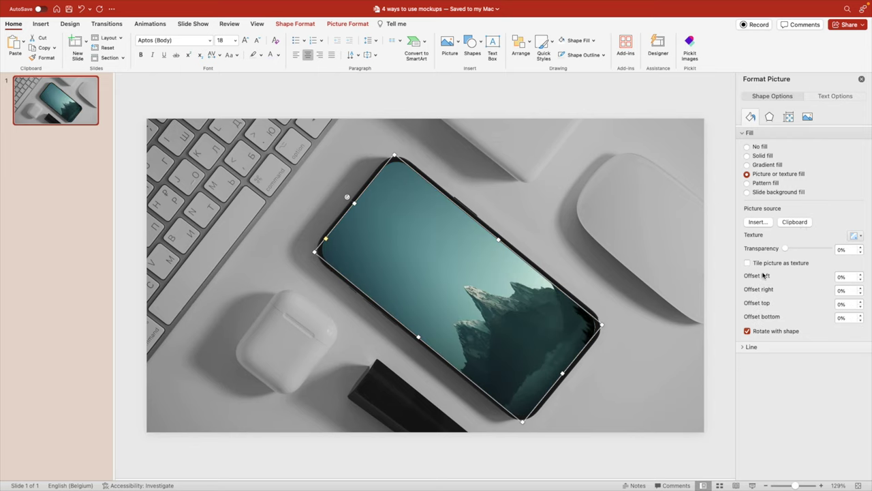
{"action": "left_click", "coordinate": [748, 264]}
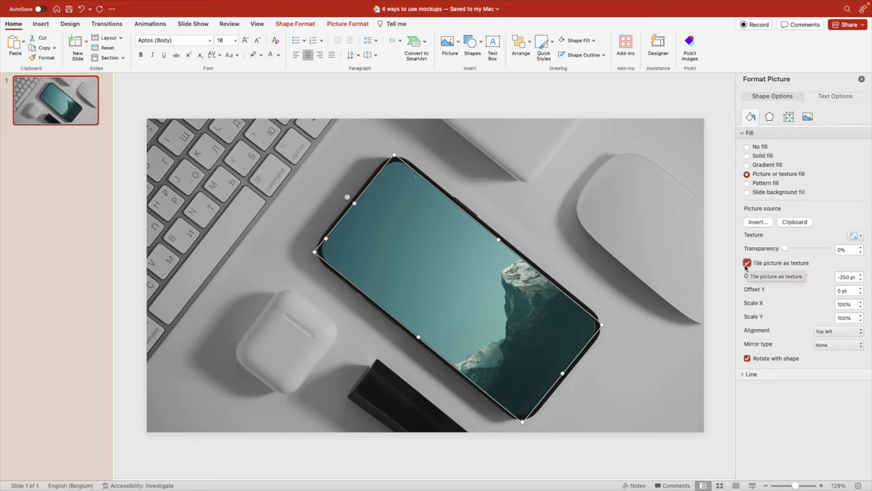
{"action": "left_click", "coordinate": [522, 97]}
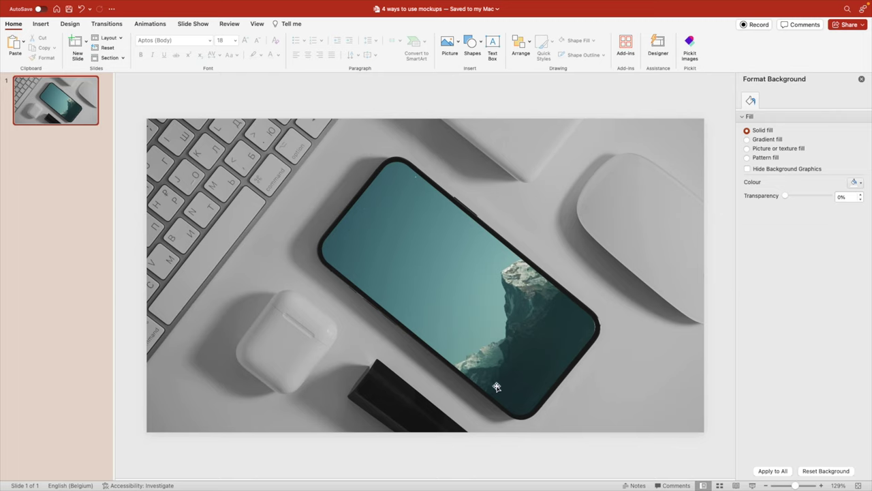
{"action": "left_click", "coordinate": [482, 310]}
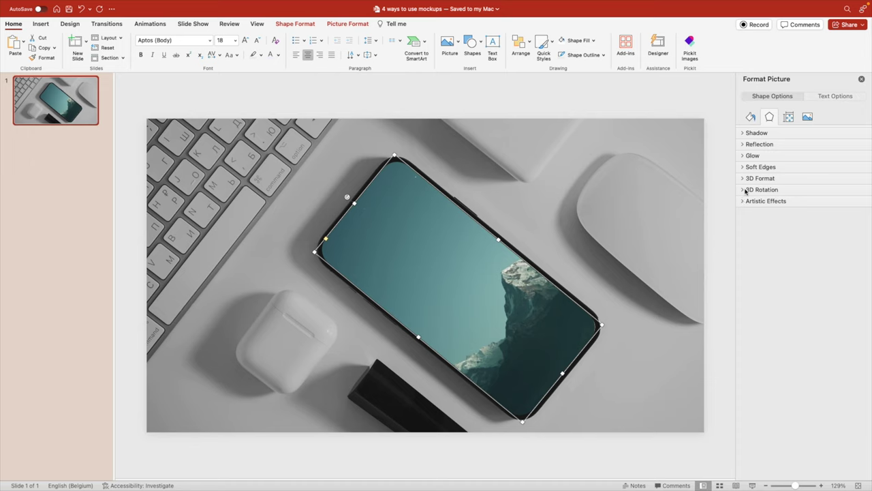
Try horizontal picture offsets of 0, 250 and 150 pt in the screen's fill settings
{"action": "left_click", "coordinate": [750, 117]}
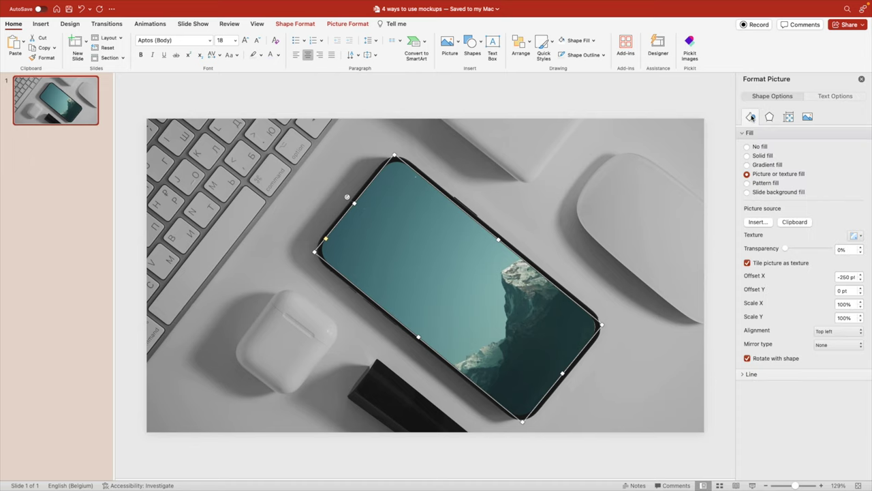
{"action": "left_click", "coordinate": [850, 276]}
{"action": "type", "text": "0"}
{"action": "key", "text": "Return"}
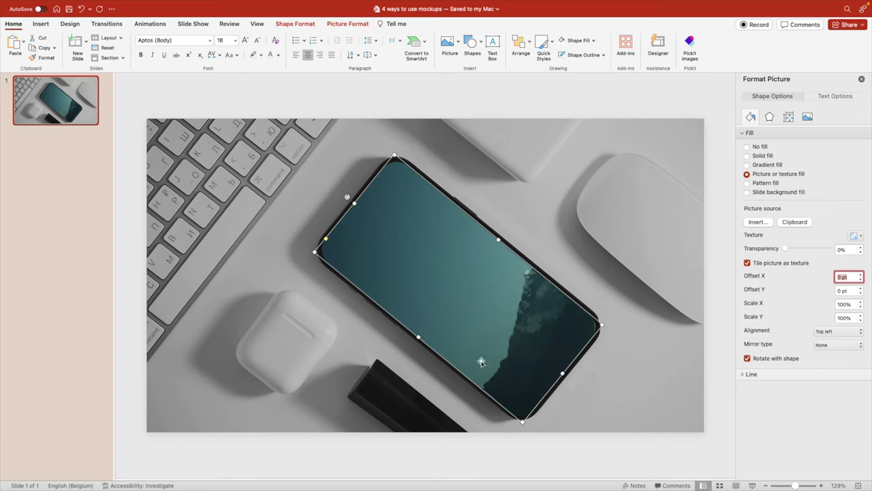
{"action": "type", "text": "250"}
{"action": "key", "text": "Return"}
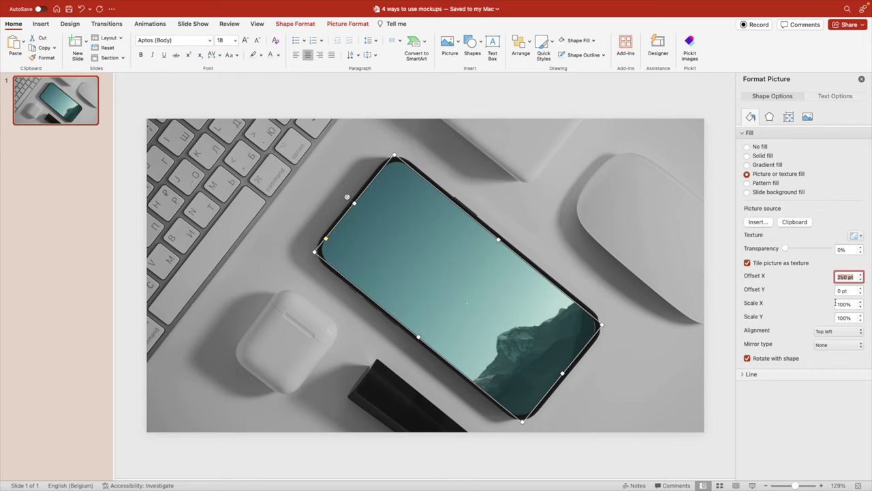
{"action": "type", "text": "150"}
{"action": "key", "text": "Return"}
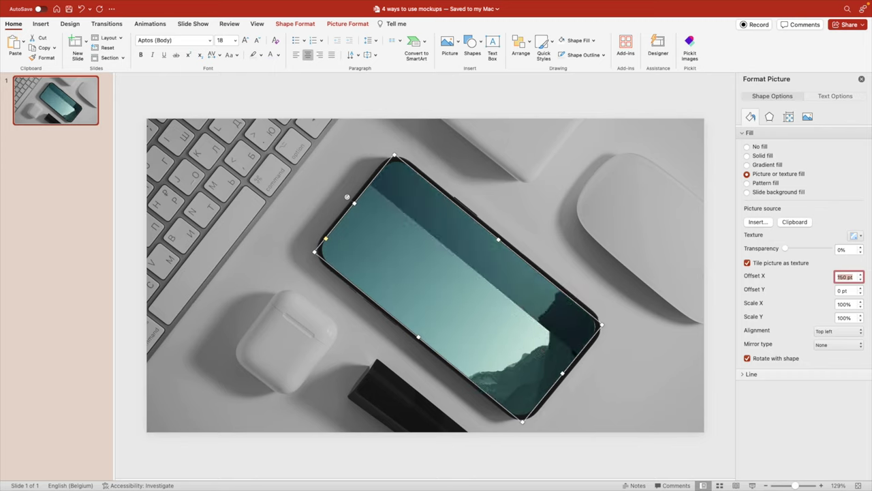
Settle the picture's horizontal offset at -300 pt and review the phone screen
{"action": "type", "text": "-200"}
{"action": "key", "text": "Return"}
{"action": "type", "text": "-300"}
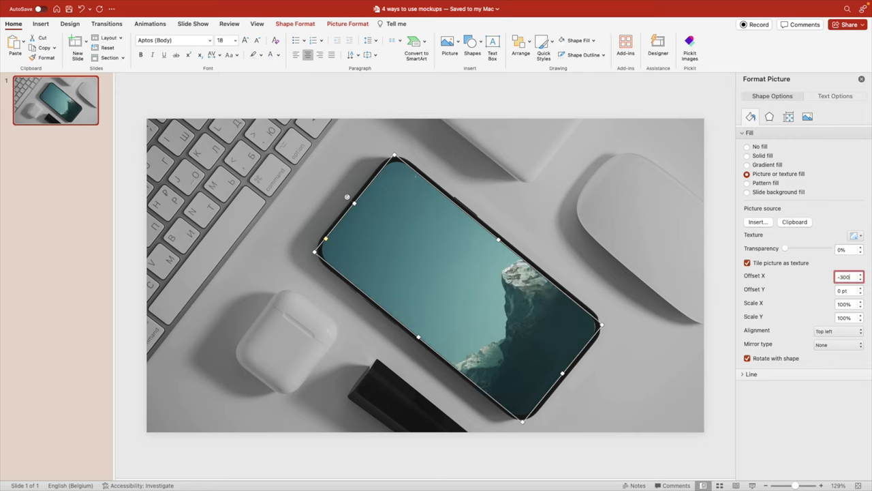
{"action": "key", "text": "Return"}
{"action": "left_click", "coordinate": [588, 126]}
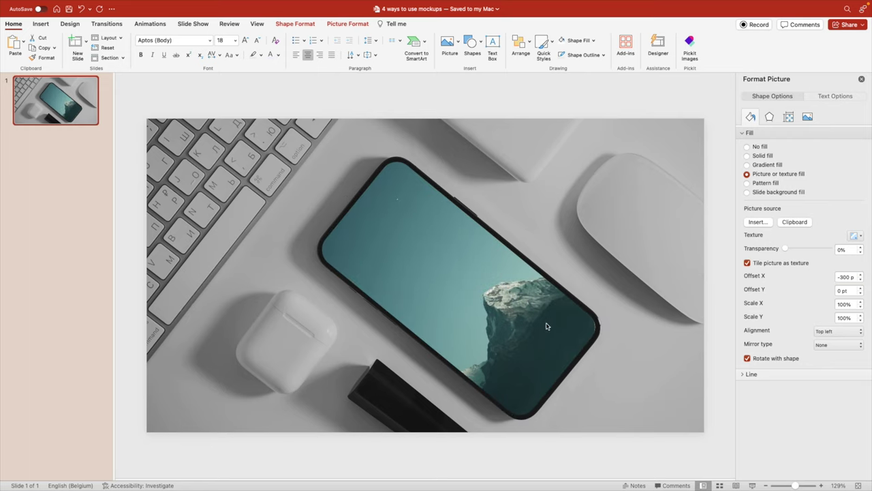
{"action": "left_click", "coordinate": [517, 310]}
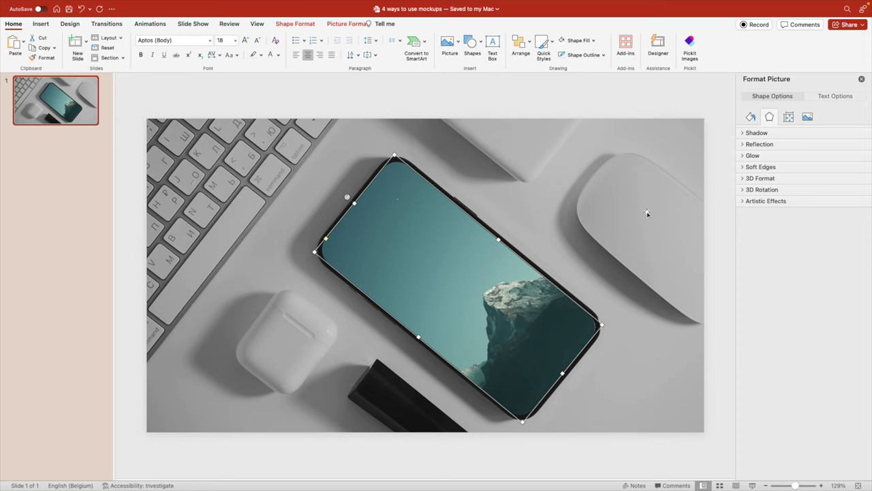
{"action": "left_click", "coordinate": [631, 107]}
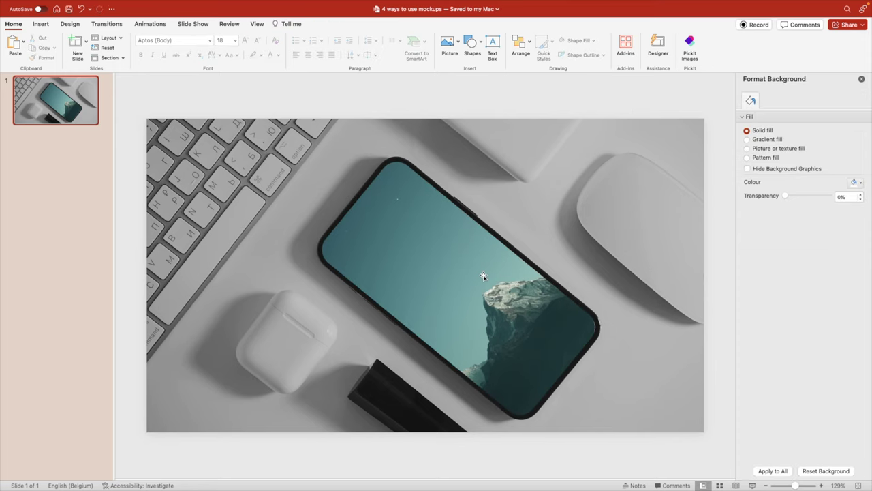
Paste the wireframe sketch photo, adjust its size and position, then delete it
{"action": "key", "text": "super+v"}
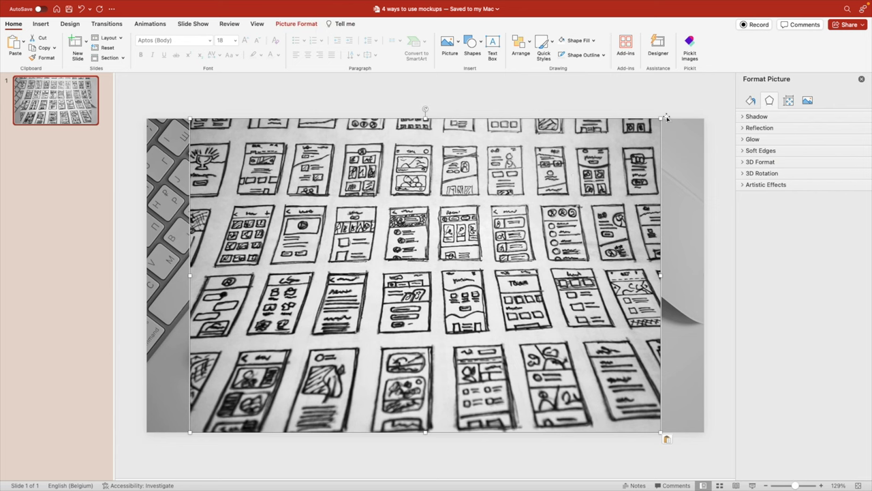
{"action": "left_click_drag", "start_coordinate": [661, 117], "coordinate": [535, 201]}
{"action": "left_click_drag", "start_coordinate": [466, 260], "coordinate": [551, 228]}
{"action": "left_click_drag", "start_coordinate": [613, 169], "coordinate": [716, 92]}
{"action": "left_click_drag", "start_coordinate": [632, 194], "coordinate": [585, 234]}
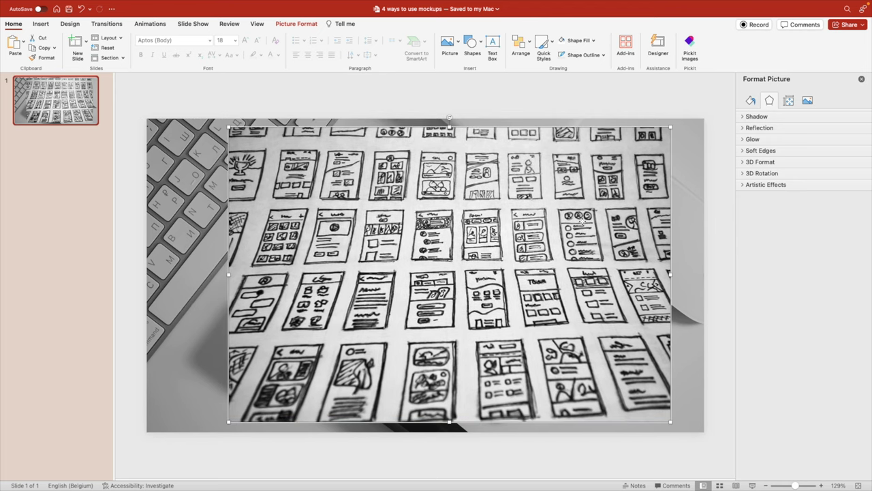
{"action": "key", "text": "Delete"}
Fill the phone screen with the copied wireframe image, tiled as a texture
{"action": "left_click", "coordinate": [458, 265]}
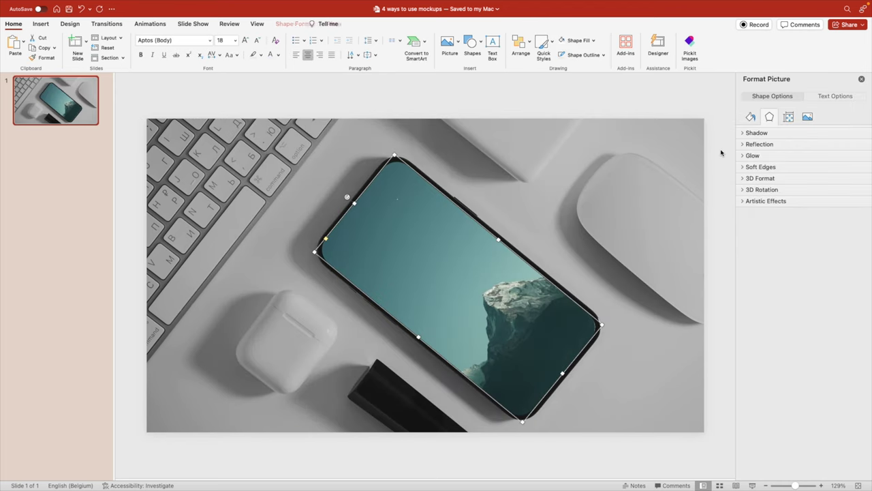
{"action": "left_click", "coordinate": [752, 118]}
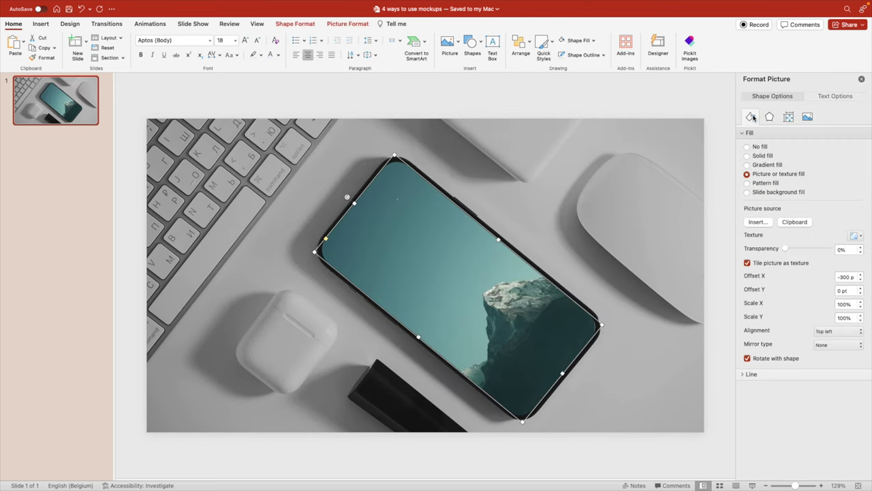
{"action": "left_click", "coordinate": [794, 222]}
{"action": "left_click", "coordinate": [748, 263]}
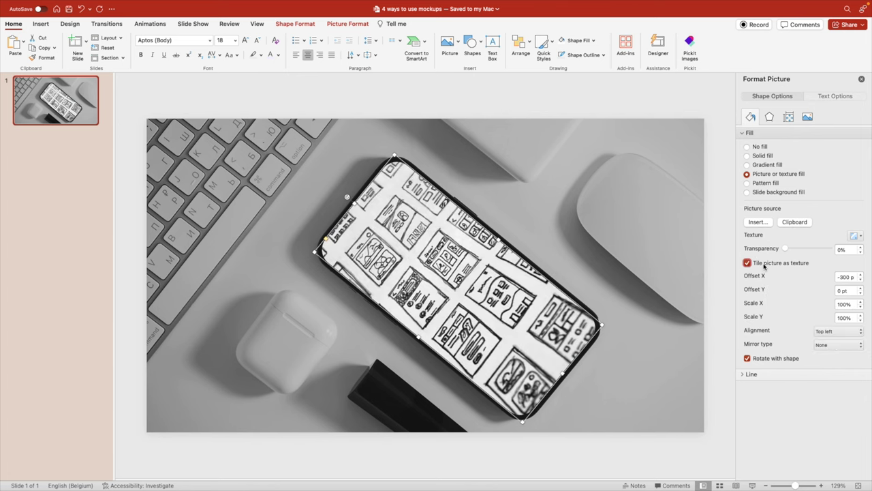
{"action": "left_click", "coordinate": [647, 99]}
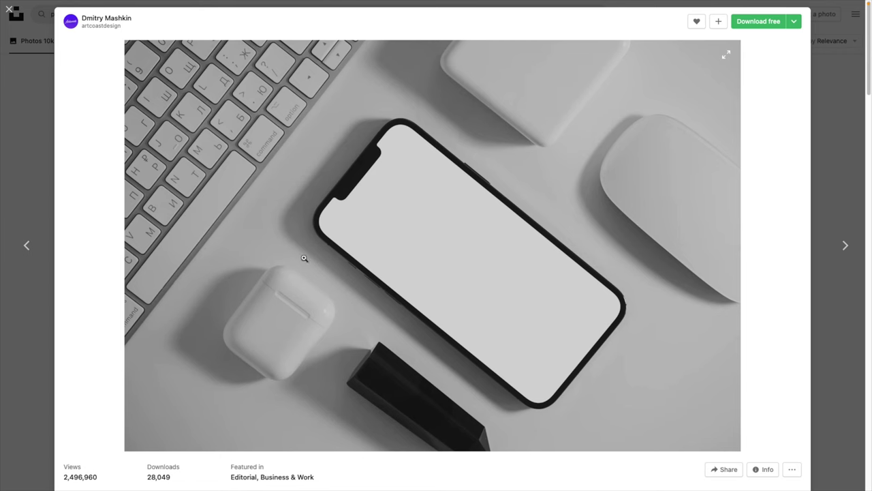
Close the phone photo and search Unsplash for 'laptop'
{"action": "left_click", "coordinate": [9, 9]}
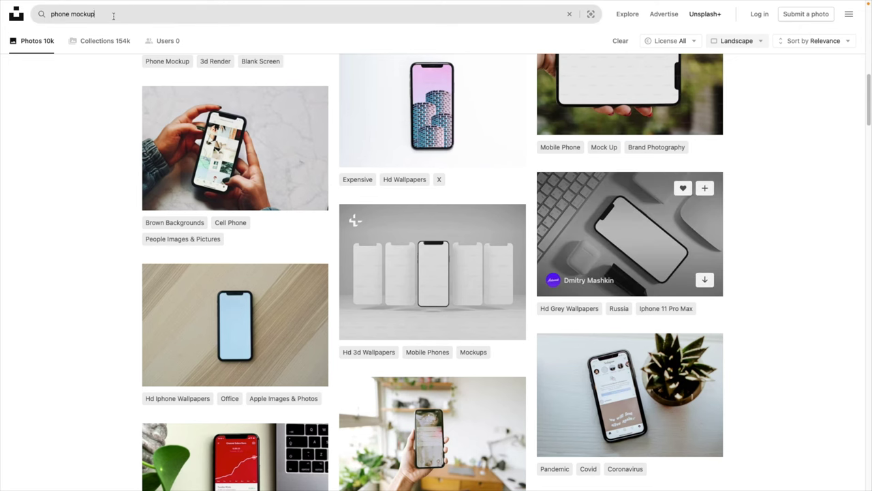
{"action": "left_click", "coordinate": [113, 16]}
{"action": "key", "text": "BackSpace"}
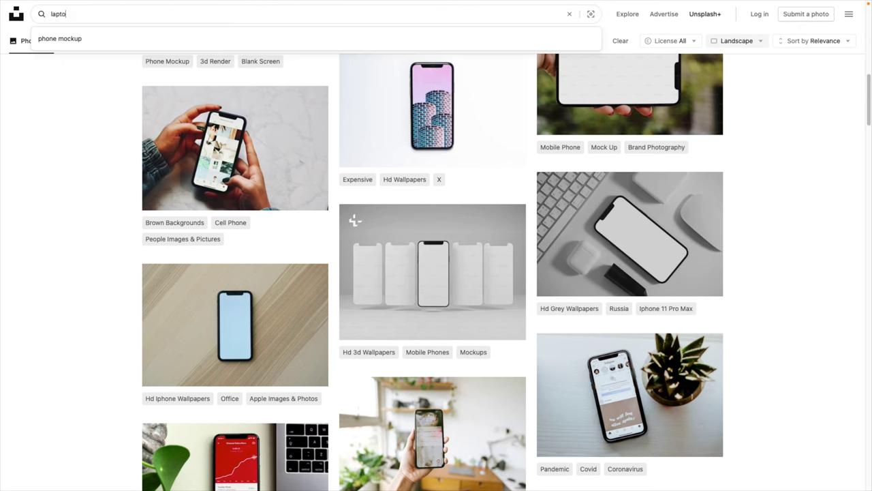
{"action": "key", "text": "Return"}
{"action": "left_click", "coordinate": [100, 13]}
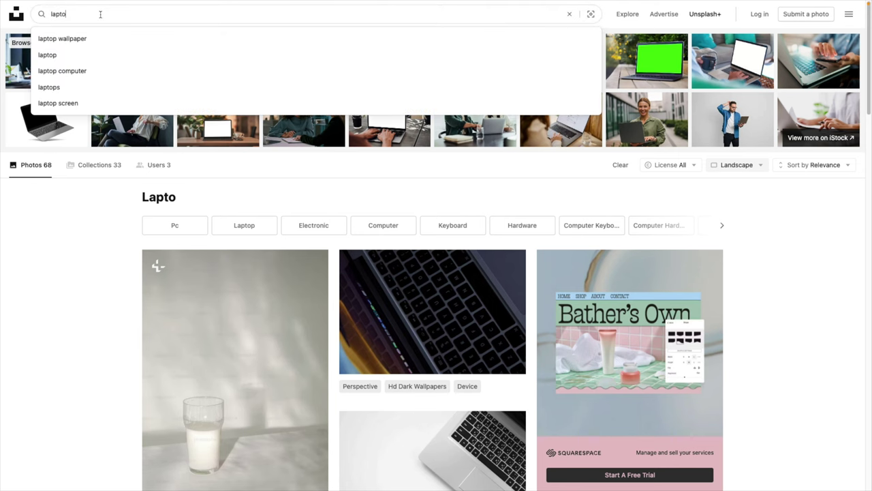
{"action": "key", "text": "Return"}
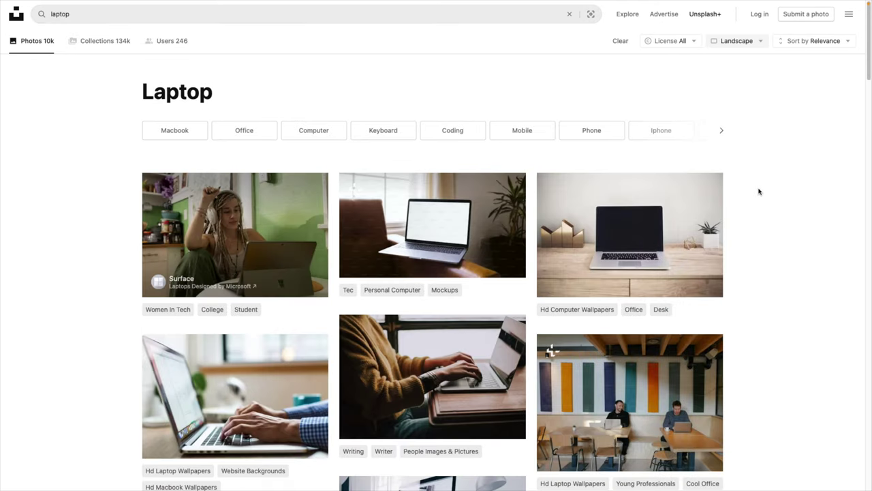
Open the laptop photo with code on screen and download it at Large size
{"action": "scroll", "coordinate": [584, 212], "scroll_direction": "down", "scroll_amount": 3}
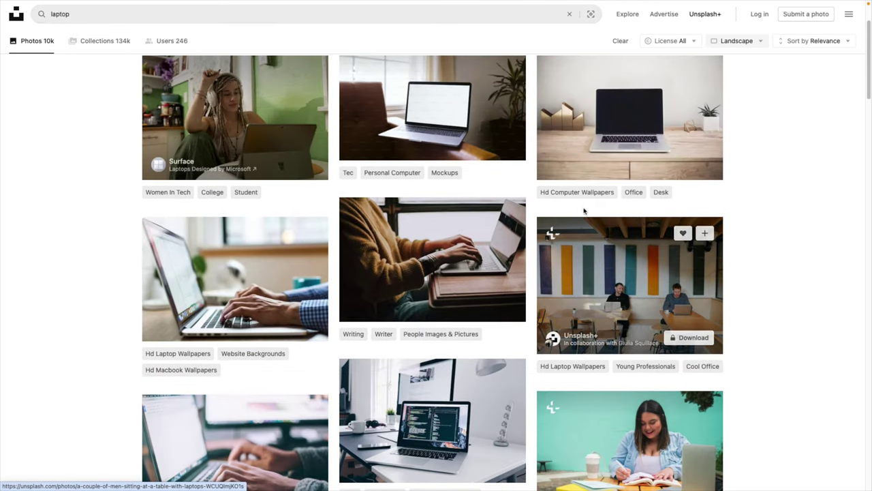
{"action": "scroll", "coordinate": [629, 290], "scroll_direction": "down", "scroll_amount": 4}
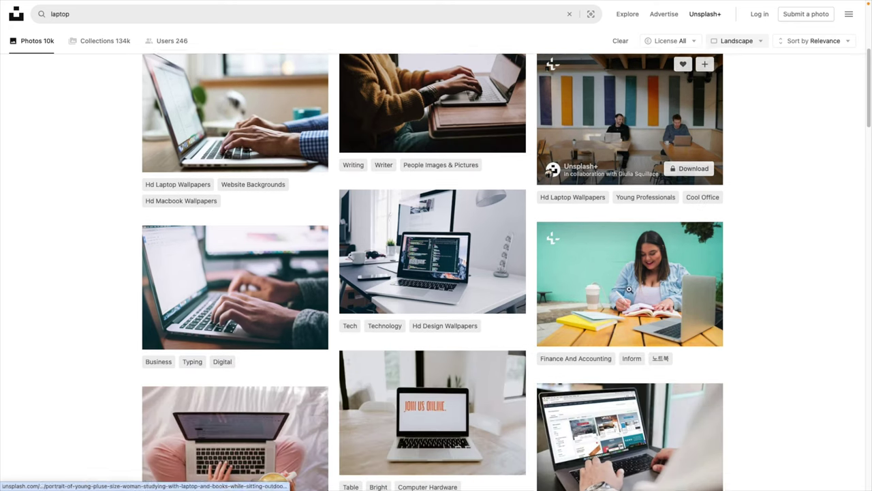
{"action": "scroll", "coordinate": [629, 290], "scroll_direction": "down", "scroll_amount": 6}
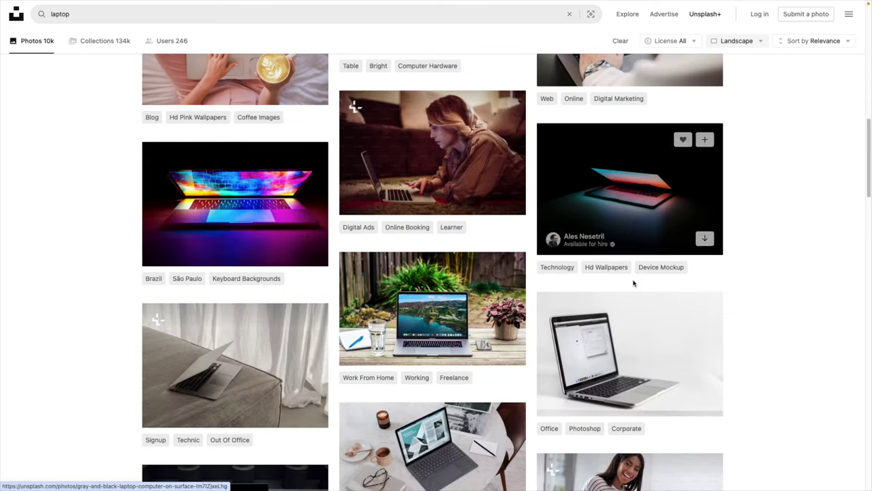
{"action": "scroll", "coordinate": [633, 283], "scroll_direction": "down", "scroll_amount": 2}
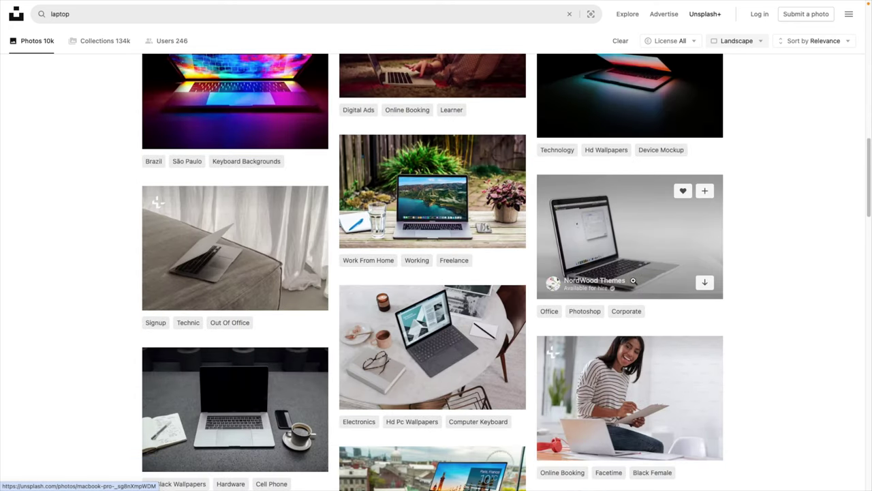
{"action": "scroll", "coordinate": [633, 280], "scroll_direction": "up", "scroll_amount": 8}
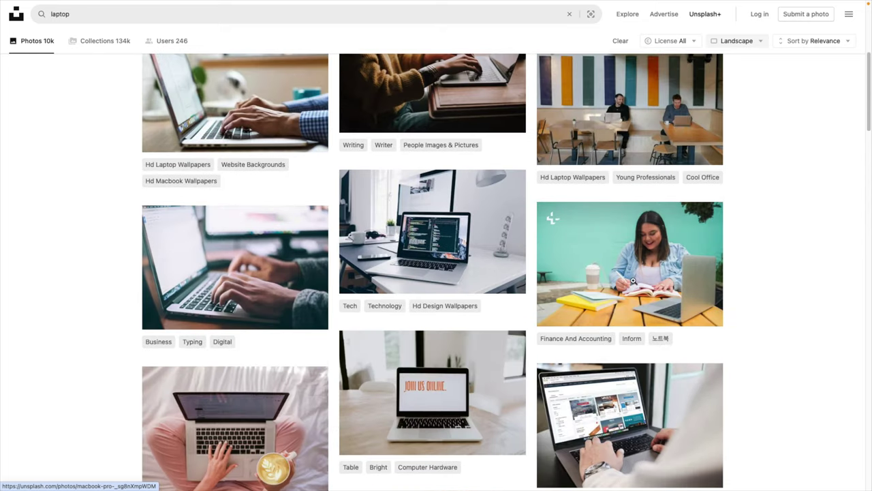
{"action": "left_click", "coordinate": [459, 248]}
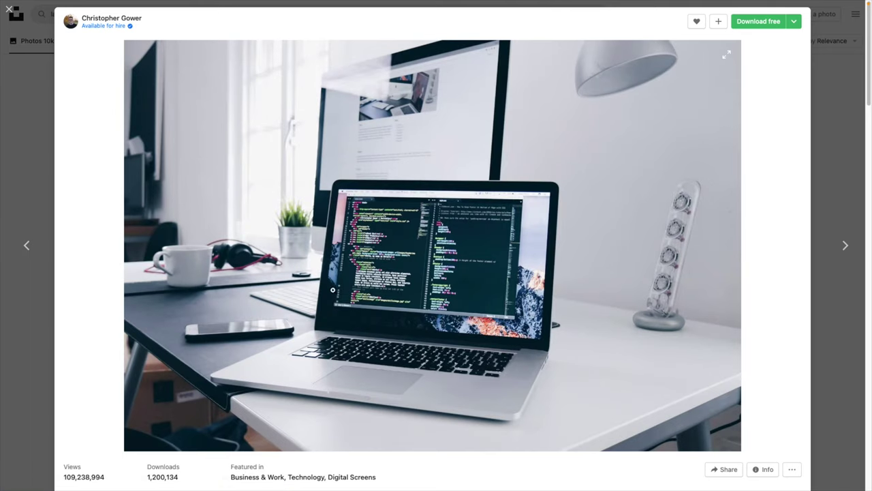
{"action": "scroll", "coordinate": [488, 311], "scroll_direction": "down", "scroll_amount": 8}
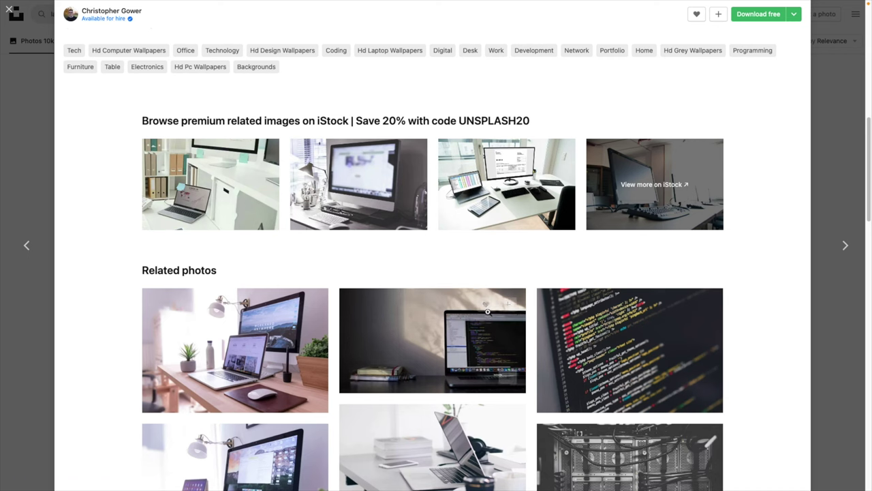
{"action": "scroll", "coordinate": [488, 311], "scroll_direction": "down", "scroll_amount": 2}
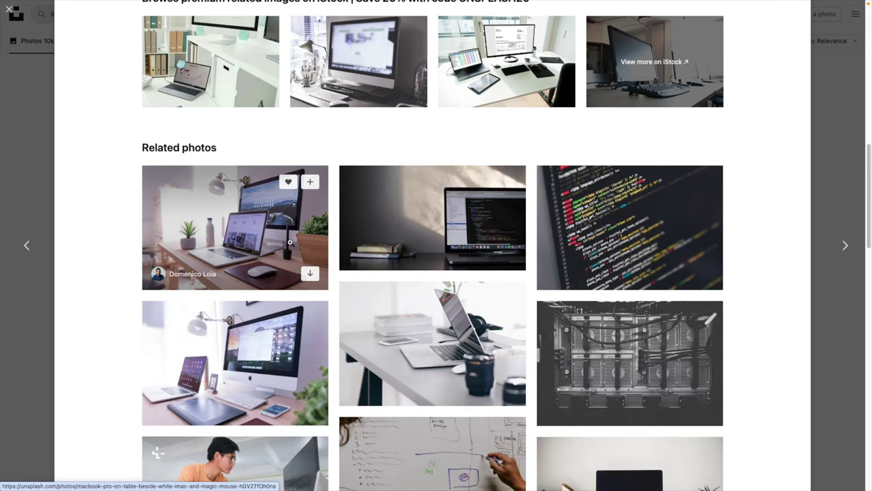
{"action": "scroll", "coordinate": [290, 241], "scroll_direction": "down", "scroll_amount": 3}
{"action": "key", "text": "Right"}
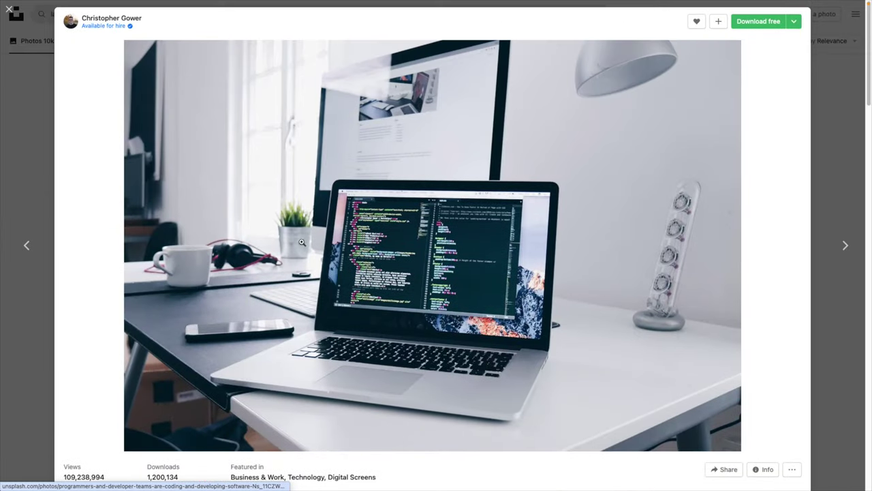
{"action": "left_click", "coordinate": [794, 21]}
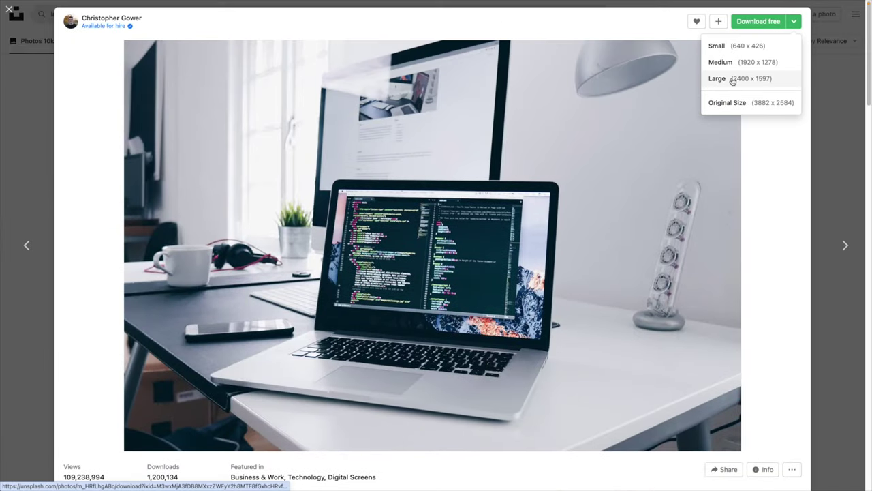
{"action": "left_click", "coordinate": [733, 80]}
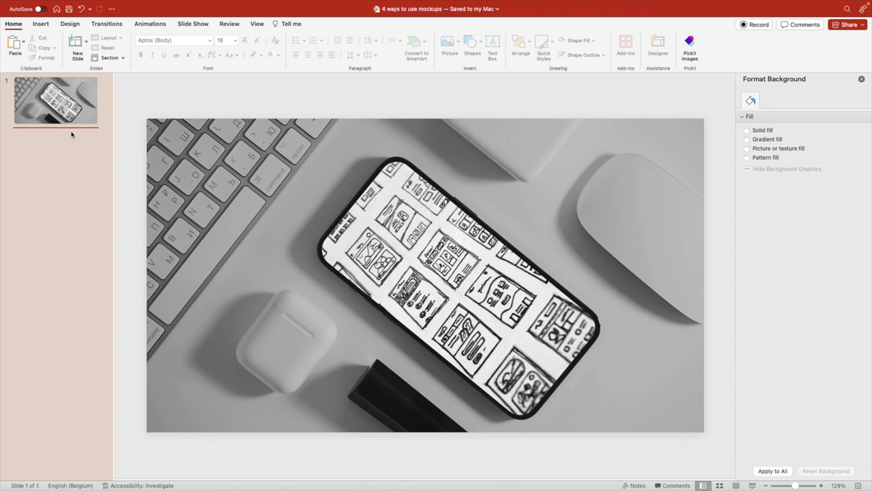
{"action": "right_click", "coordinate": [73, 132]}
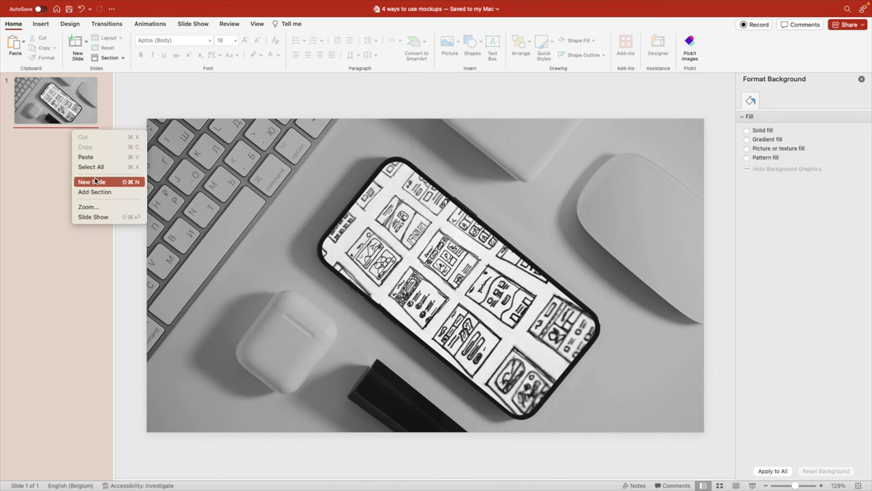
Add a new slide 2 and delete its empty title and text placeholders
{"action": "left_click", "coordinate": [95, 182]}
{"action": "key", "text": "ctrl+a"}
{"action": "key", "text": "Delete"}
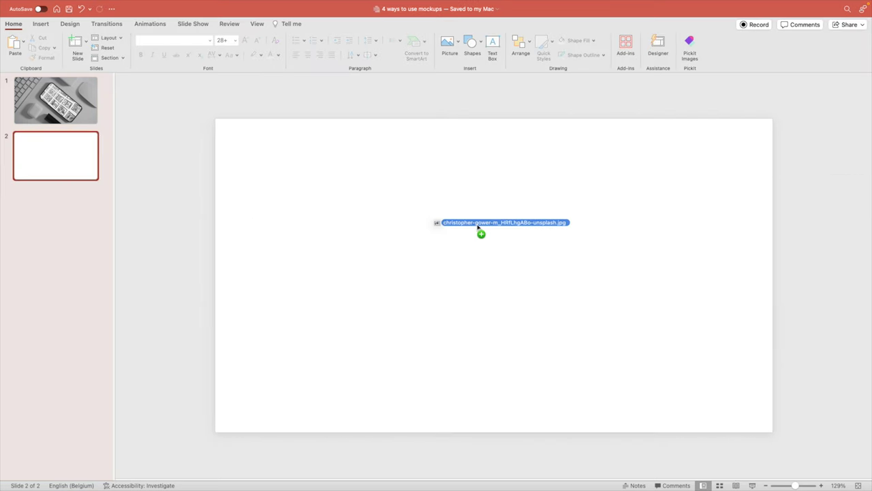
Place the laptop-on-desk photo, apply the full-slide Designer layout, and crop it upward
{"action": "left_click_drag", "start_coordinate": [481, 232], "coordinate": [471, 238]}
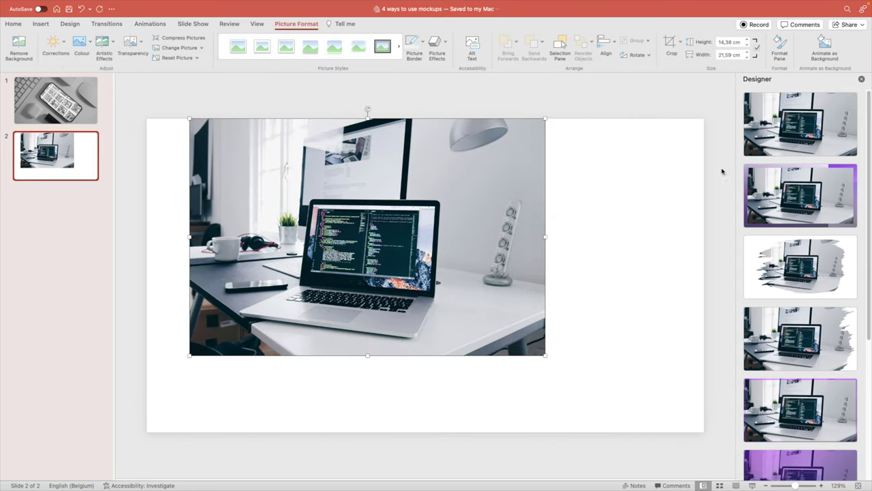
{"action": "left_click", "coordinate": [818, 137]}
{"action": "left_click", "coordinate": [862, 79]}
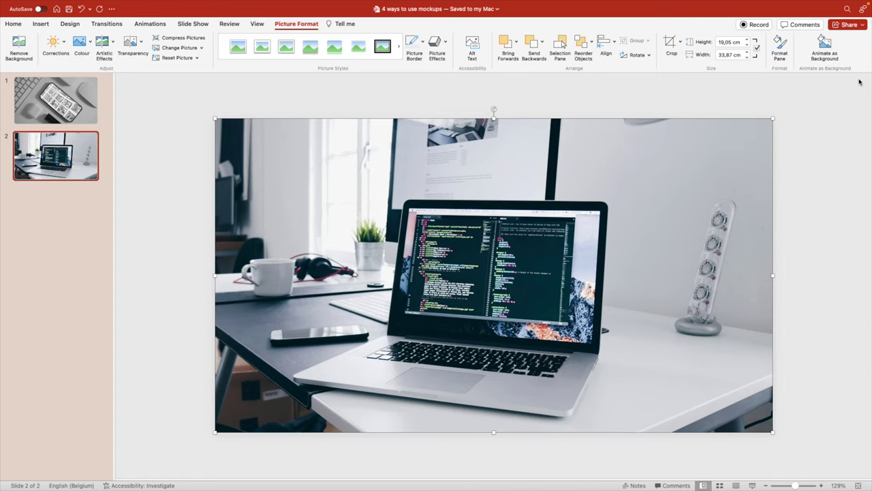
{"action": "double_click", "coordinate": [585, 222]}
{"action": "left_click_drag", "start_coordinate": [550, 283], "coordinate": [549, 271]}
{"action": "left_click", "coordinate": [790, 234]}
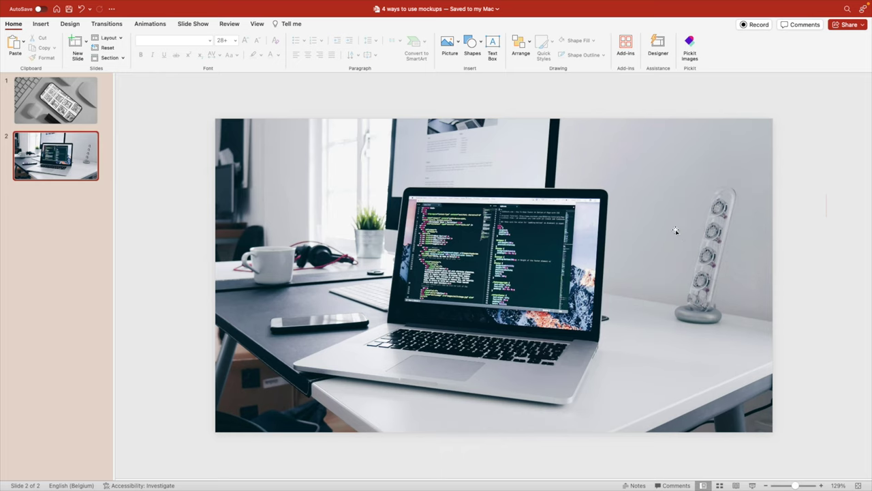
Draw a bright purple rectangle over the laptop's screen
{"action": "left_click", "coordinate": [475, 42]}
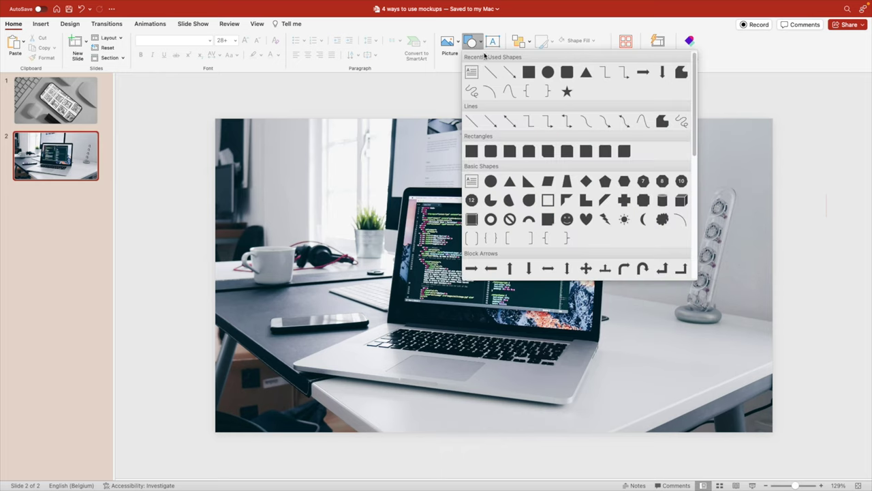
{"action": "left_click", "coordinate": [529, 73]}
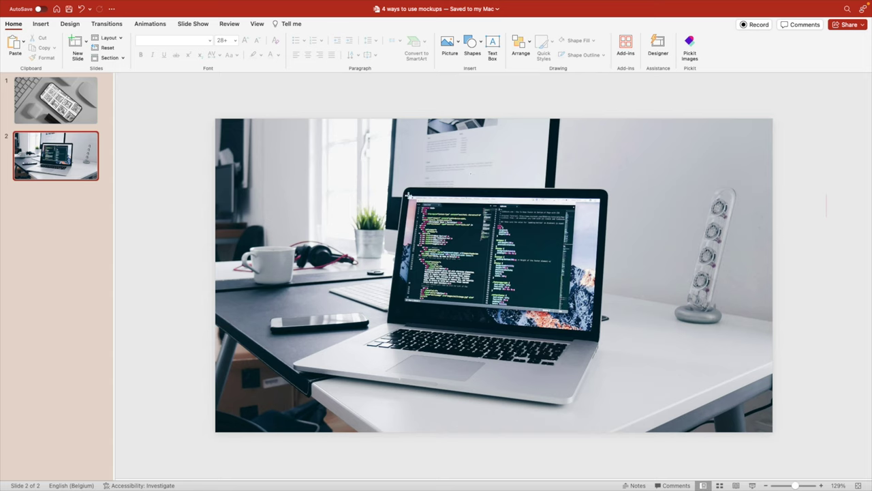
{"action": "left_click_drag", "start_coordinate": [408, 197], "coordinate": [591, 331]}
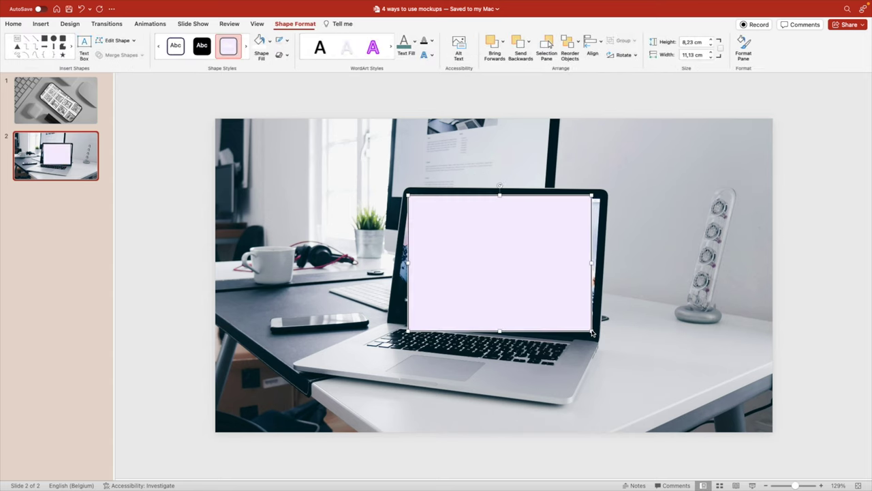
{"action": "left_click", "coordinate": [270, 40]}
{"action": "key", "text": "Escape"}
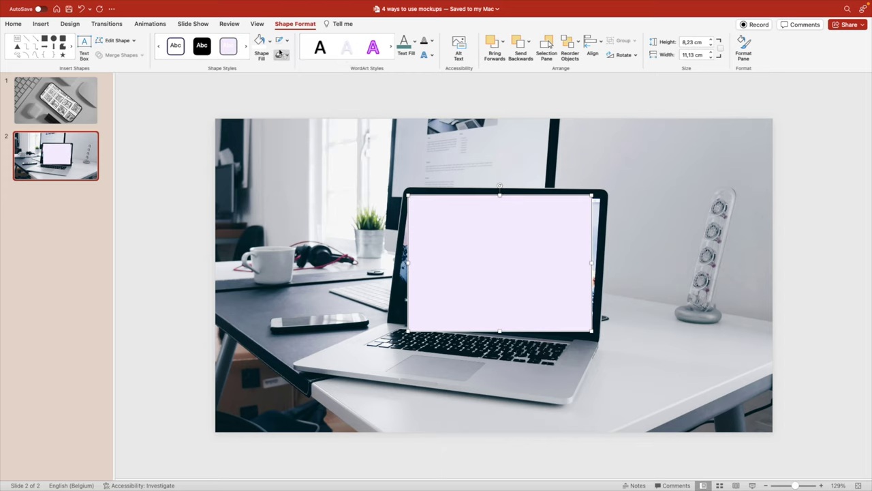
{"action": "left_click", "coordinate": [269, 42]}
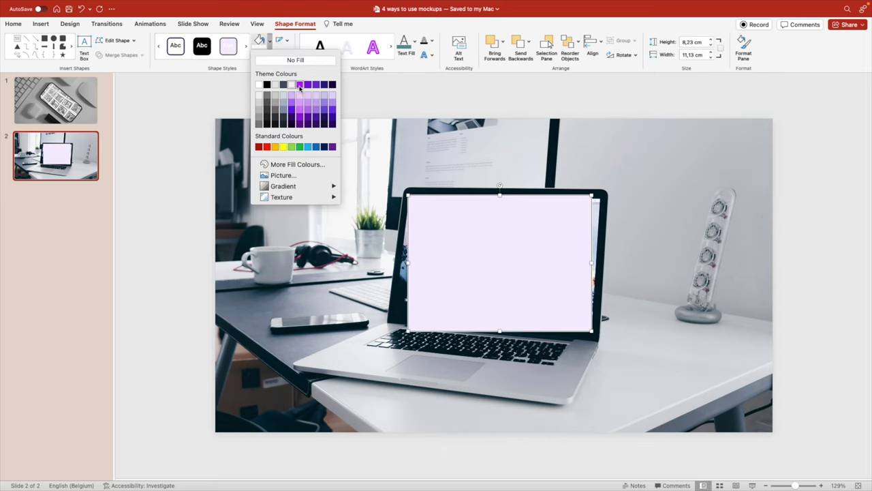
{"action": "left_click", "coordinate": [303, 85]}
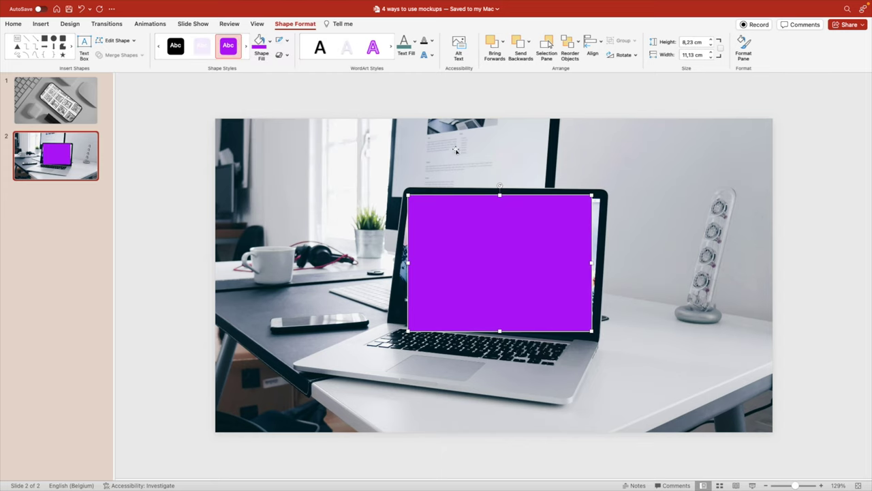
Use Edit Points to drag the rectangle's four corners onto the laptop screen's corners
{"action": "left_click", "coordinate": [117, 40]}
{"action": "left_click", "coordinate": [129, 69]}
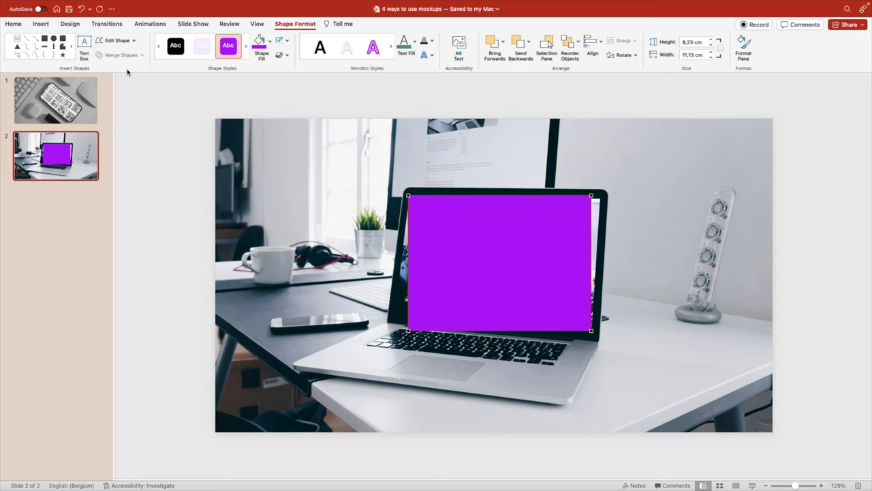
{"action": "left_click", "coordinate": [590, 196]}
{"action": "left_click_drag", "start_coordinate": [599, 197], "coordinate": [601, 198]}
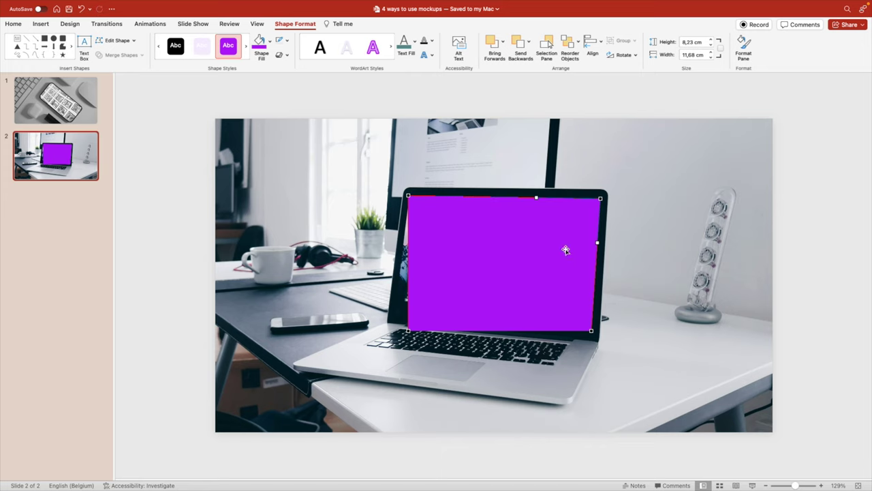
{"action": "left_click_drag", "start_coordinate": [407, 330], "coordinate": [392, 318]}
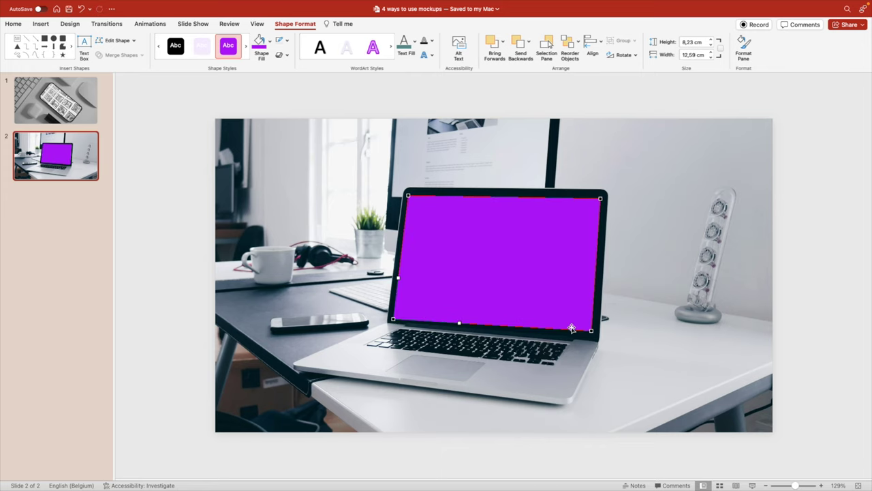
{"action": "scroll", "coordinate": [573, 330], "scroll_direction": "up", "scroll_amount": 5}
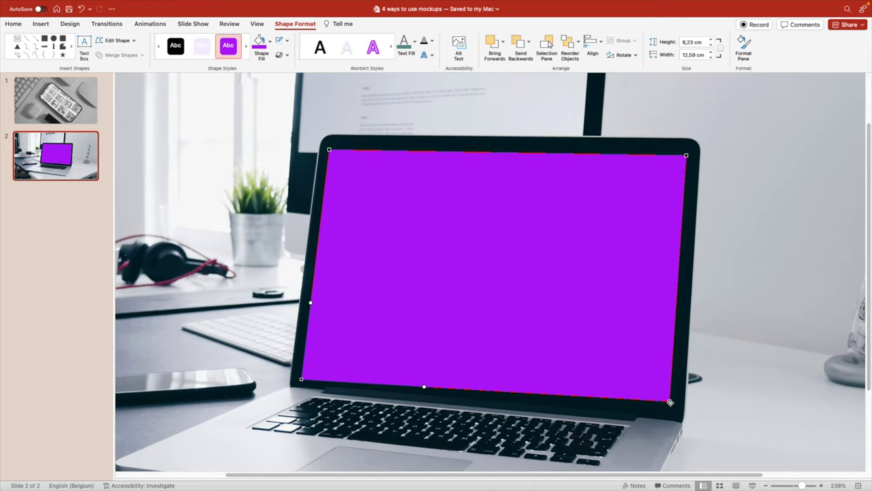
{"action": "left_click_drag", "start_coordinate": [669, 401], "coordinate": [672, 404]}
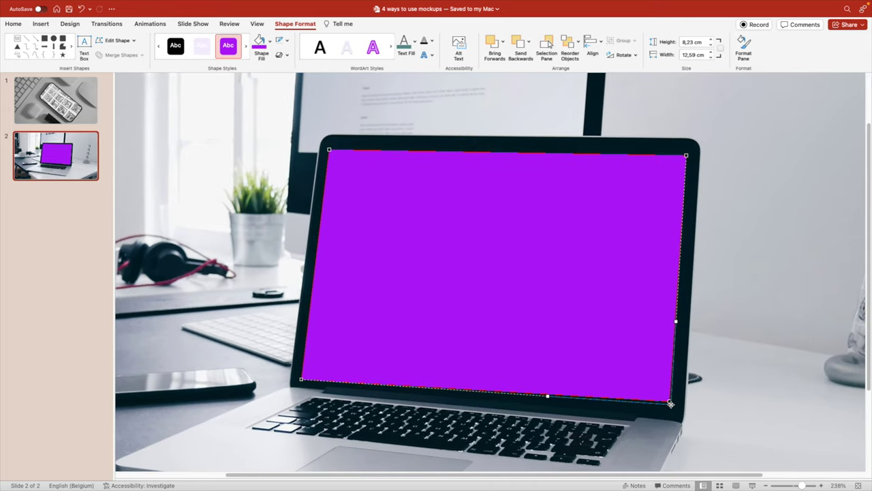
{"action": "left_click", "coordinate": [687, 156]}
{"action": "left_click_drag", "start_coordinate": [688, 156], "coordinate": [688, 153]}
{"action": "left_click", "coordinate": [330, 148]}
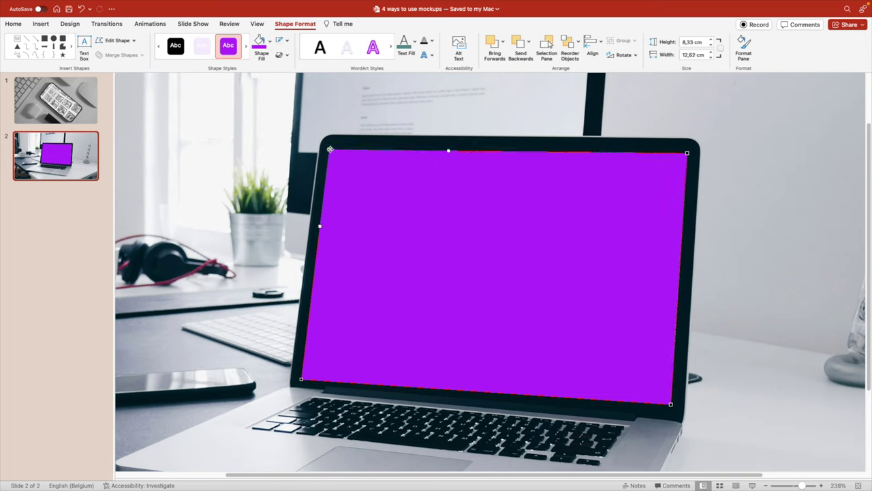
{"action": "left_click_drag", "start_coordinate": [330, 149], "coordinate": [329, 147]}
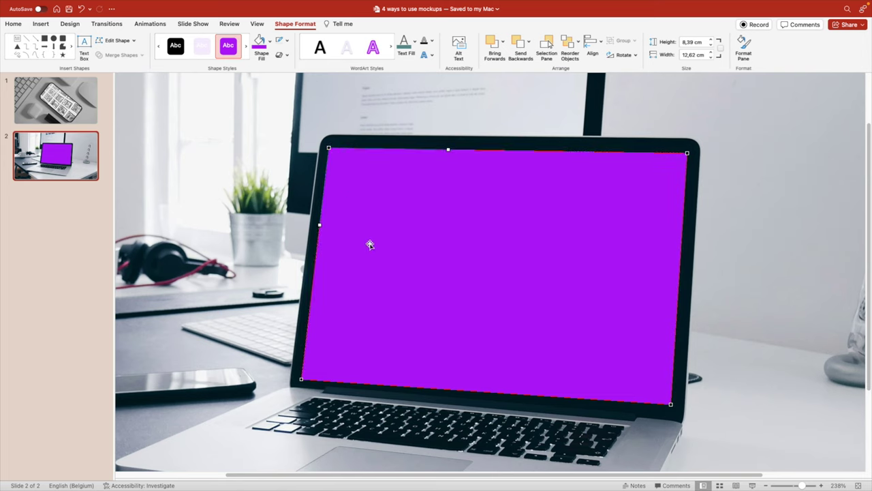
{"action": "left_click", "coordinate": [671, 404]}
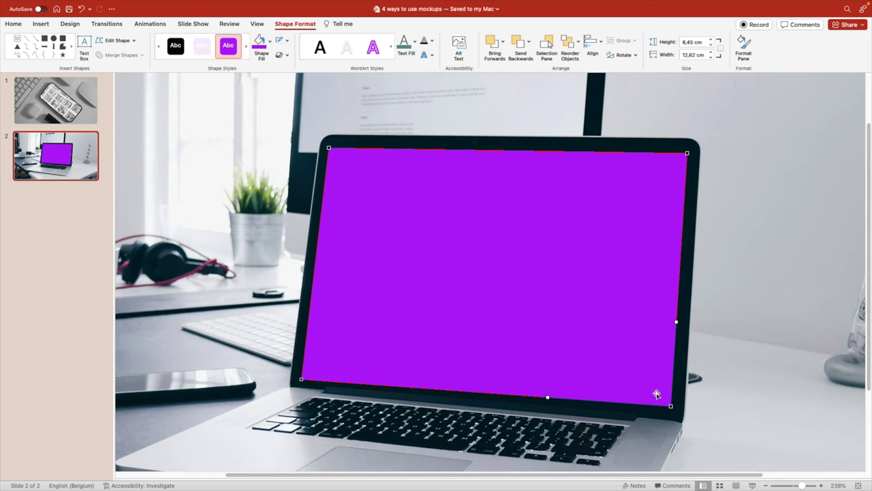
{"action": "scroll", "coordinate": [656, 394], "scroll_direction": "down", "scroll_amount": 8}
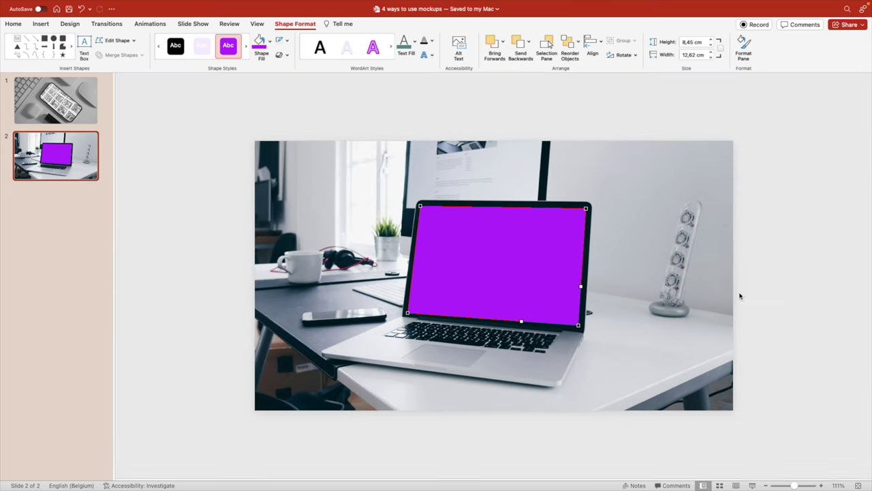
Subtract the purple shape from the laptop photo with Merge Shapes, then shift the photo right
{"action": "left_click", "coordinate": [740, 296]}
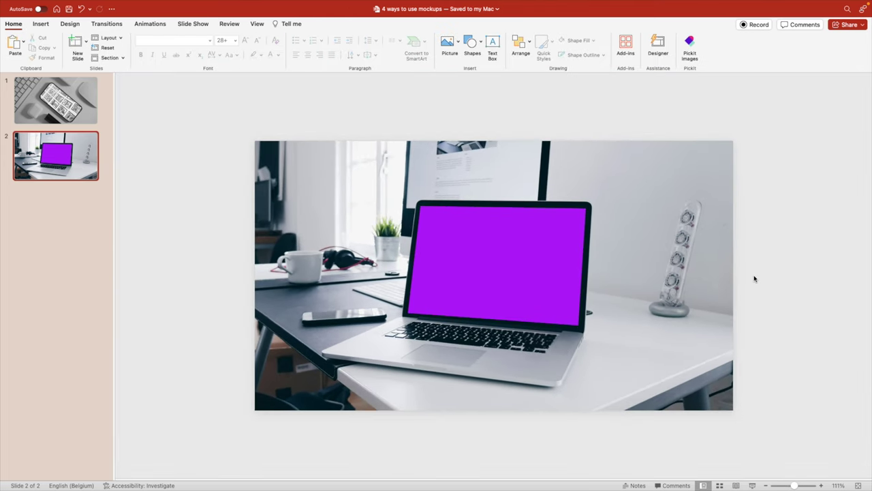
{"action": "left_click", "coordinate": [689, 176]}
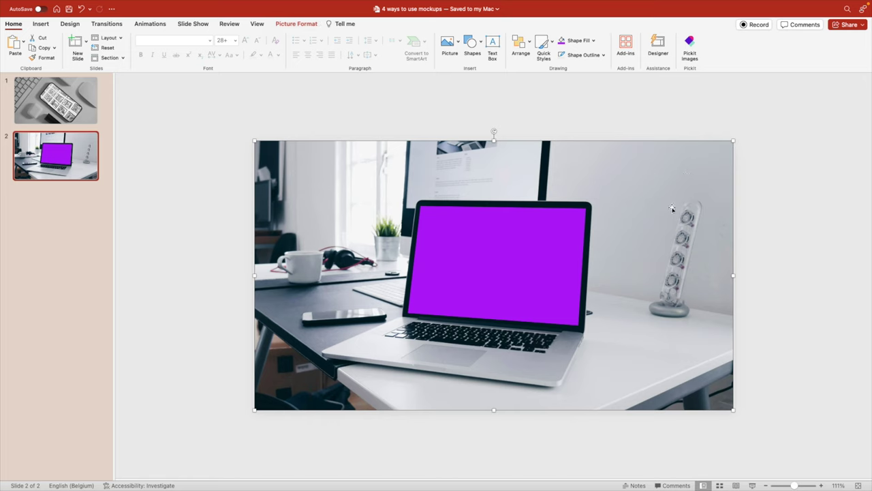
{"action": "left_click", "coordinate": [496, 242]}
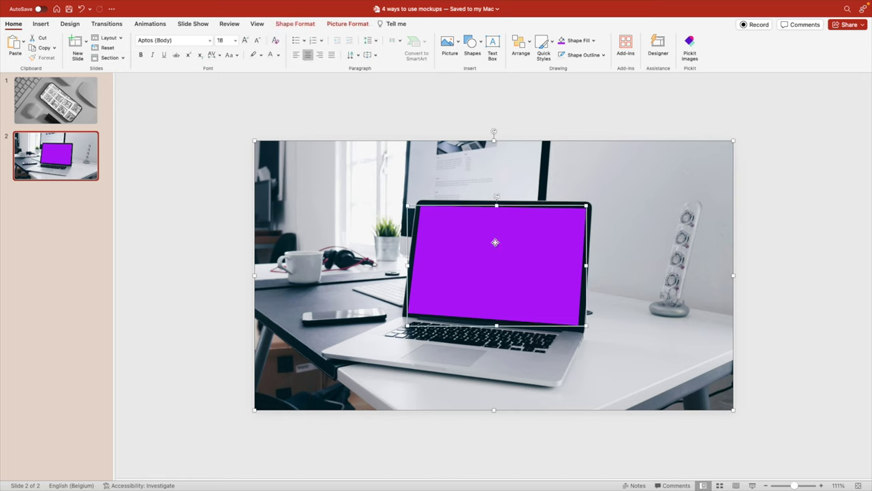
{"action": "left_click", "coordinate": [308, 26]}
{"action": "left_click", "coordinate": [122, 54]}
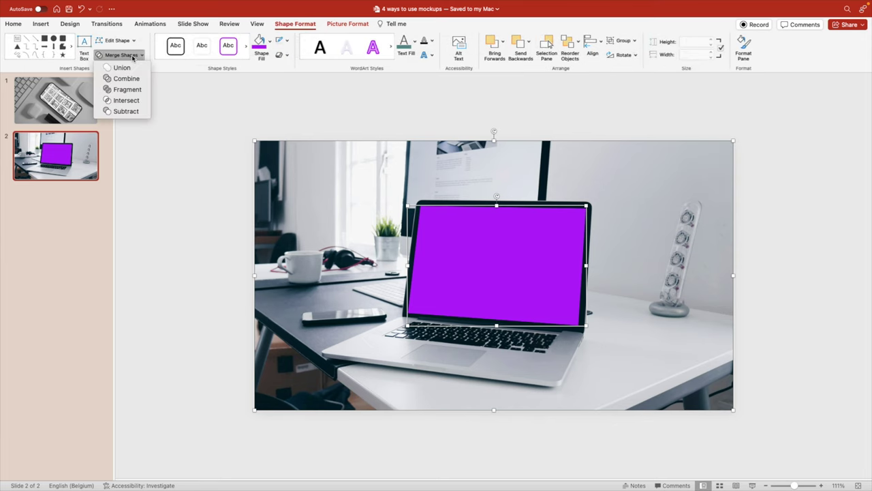
{"action": "left_click", "coordinate": [123, 110]}
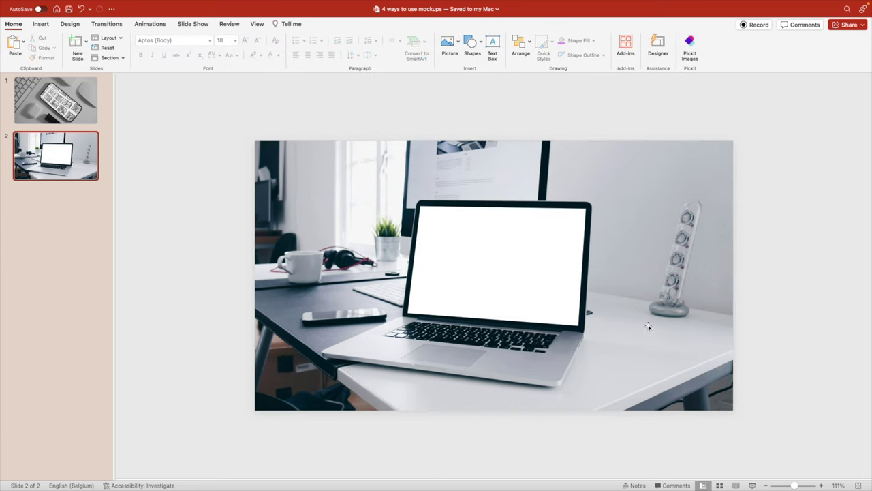
{"action": "left_click_drag", "start_coordinate": [649, 326], "coordinate": [838, 308]}
Paste the mountain picture and shrink it over the laptop's screen opening
{"action": "left_click_drag", "start_coordinate": [755, 336], "coordinate": [773, 260]}
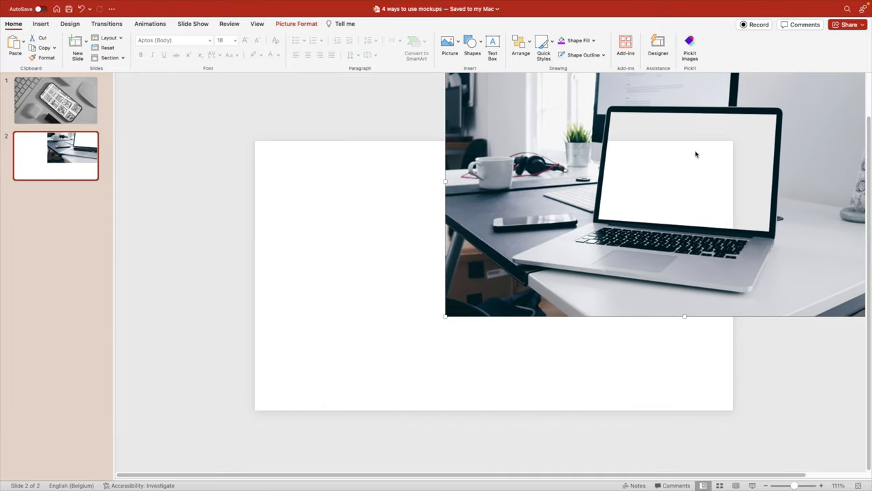
{"action": "key", "text": "super+z"}
{"action": "key", "text": "super+z"}
{"action": "left_click", "coordinate": [456, 121]}
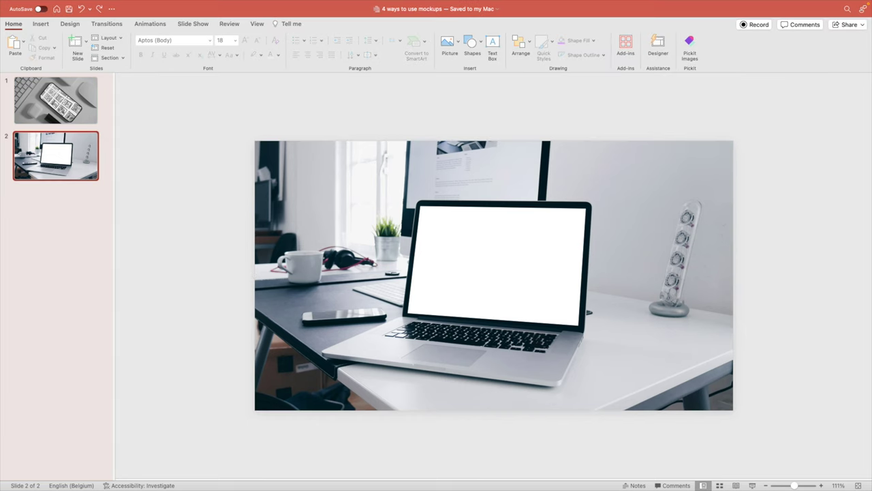
{"action": "left_click", "coordinate": [506, 225]}
{"action": "key", "text": "super+v"}
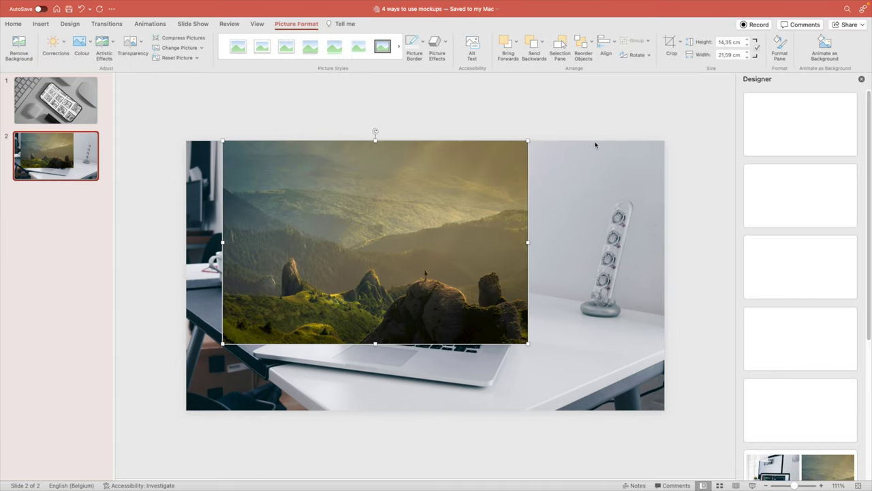
{"action": "left_click_drag", "start_coordinate": [477, 236], "coordinate": [542, 251]}
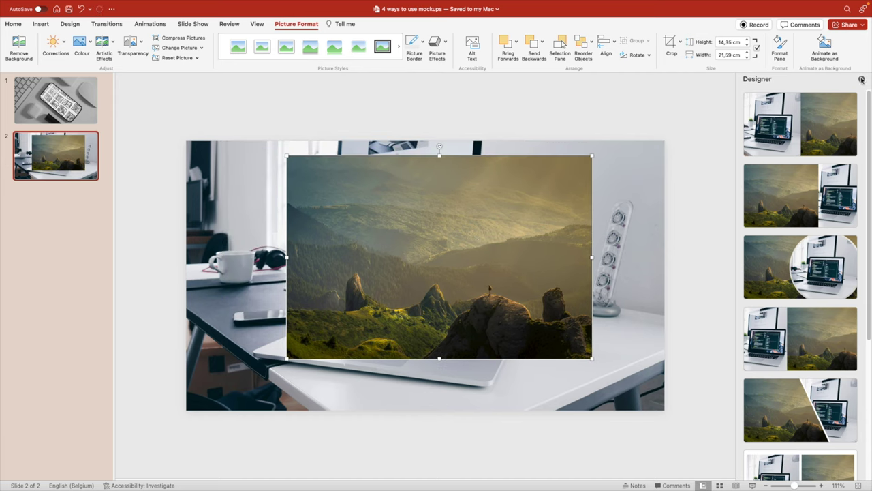
{"action": "left_click", "coordinate": [860, 80]}
{"action": "left_click_drag", "start_coordinate": [659, 156], "coordinate": [565, 222]}
{"action": "left_click_drag", "start_coordinate": [473, 276], "coordinate": [506, 243]}
Send the mountain picture to the back and nudge it to fill the screen opening
{"action": "right_click", "coordinate": [498, 249]}
{"action": "mouse_move", "coordinate": [557, 349]}
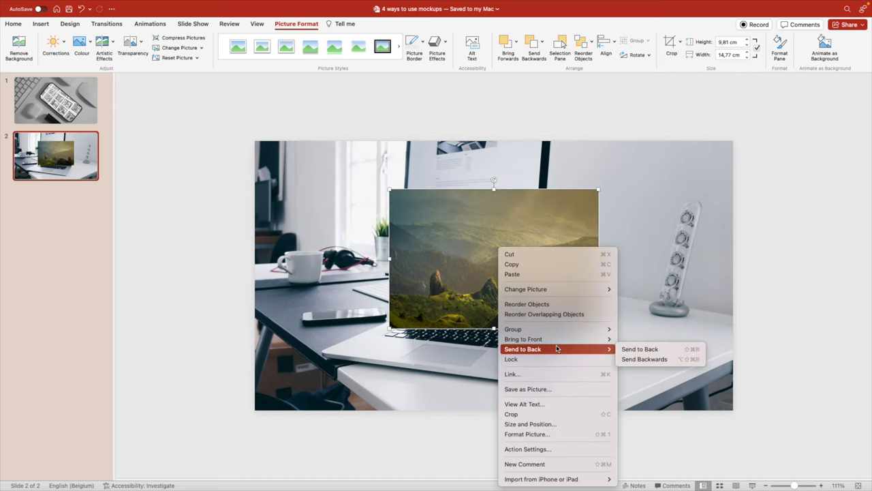
{"action": "left_click", "coordinate": [631, 349]}
{"action": "left_click_drag", "start_coordinate": [522, 304], "coordinate": [526, 286]}
{"action": "left_click", "coordinate": [779, 236]}
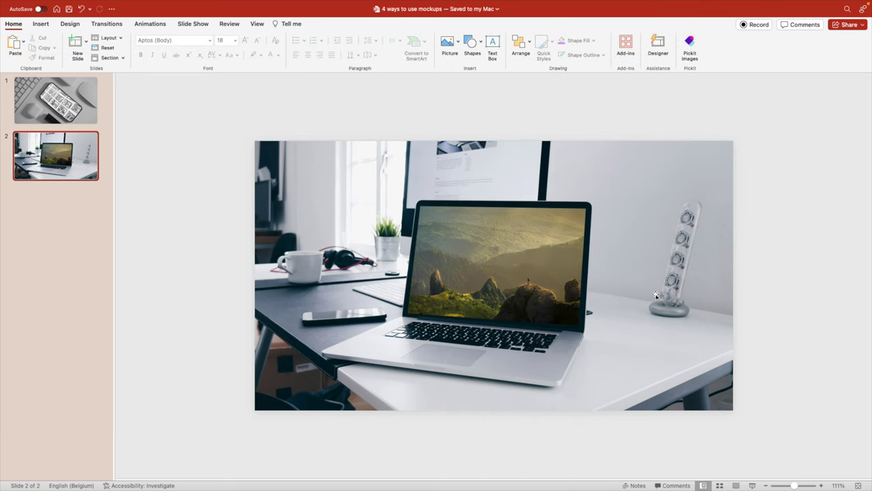
{"action": "left_click", "coordinate": [512, 254]}
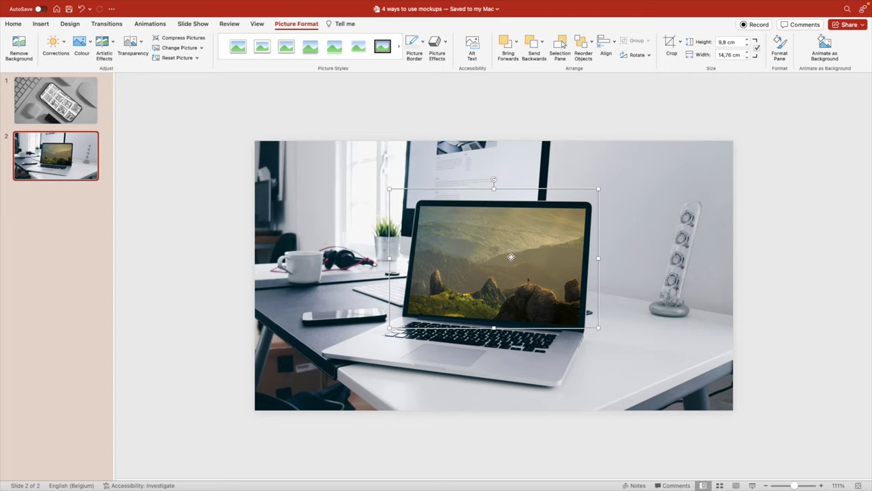
Apply the Perspective Heroic Extreme Left 3D rotation preset to the mountain picture
{"action": "right_click", "coordinate": [513, 254]}
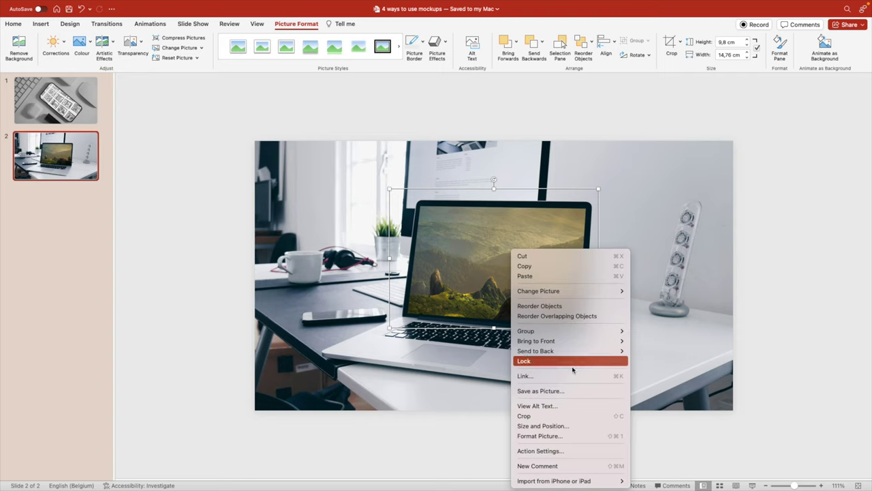
{"action": "left_click", "coordinate": [561, 436]}
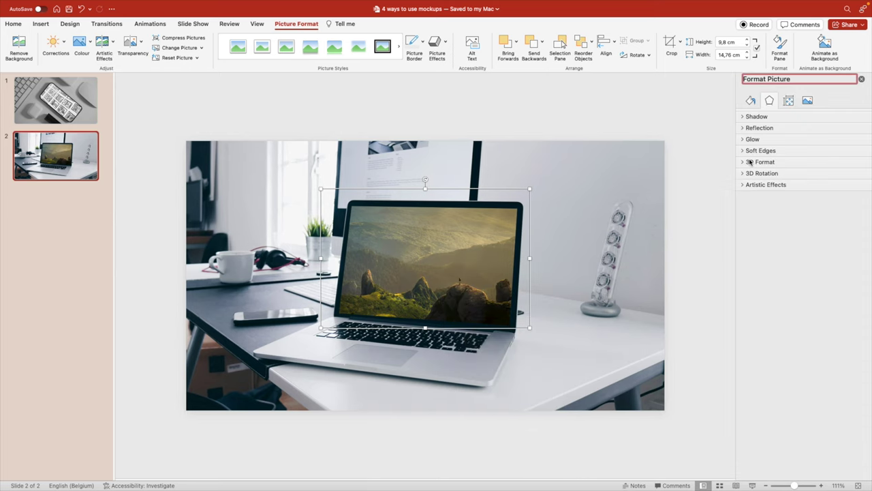
{"action": "left_click", "coordinate": [756, 173]}
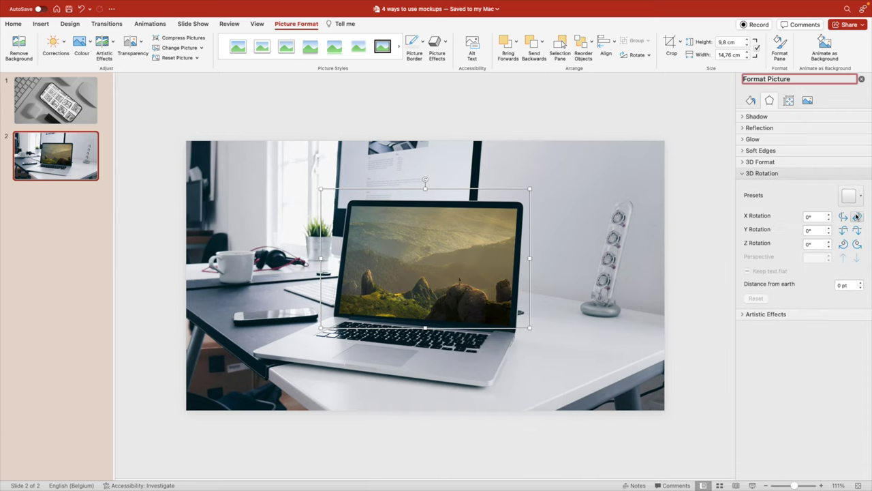
{"action": "left_click", "coordinate": [770, 164]}
{"action": "left_click", "coordinate": [770, 163]}
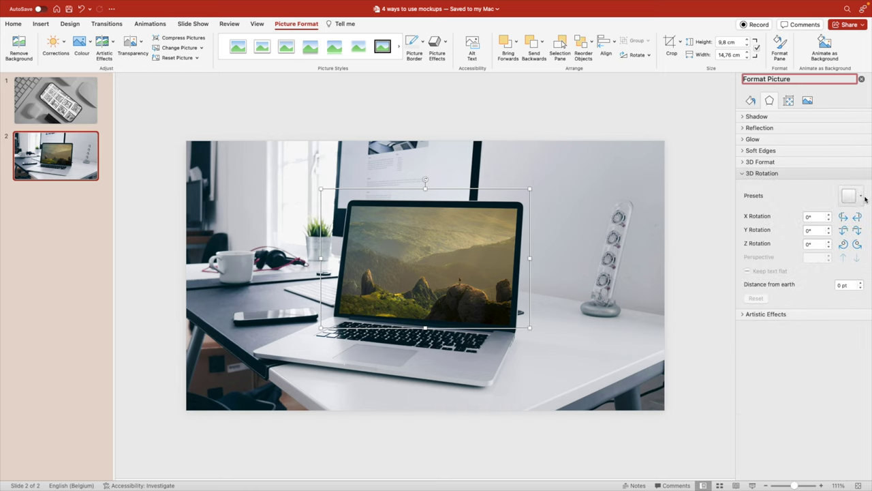
{"action": "left_click", "coordinate": [851, 196]}
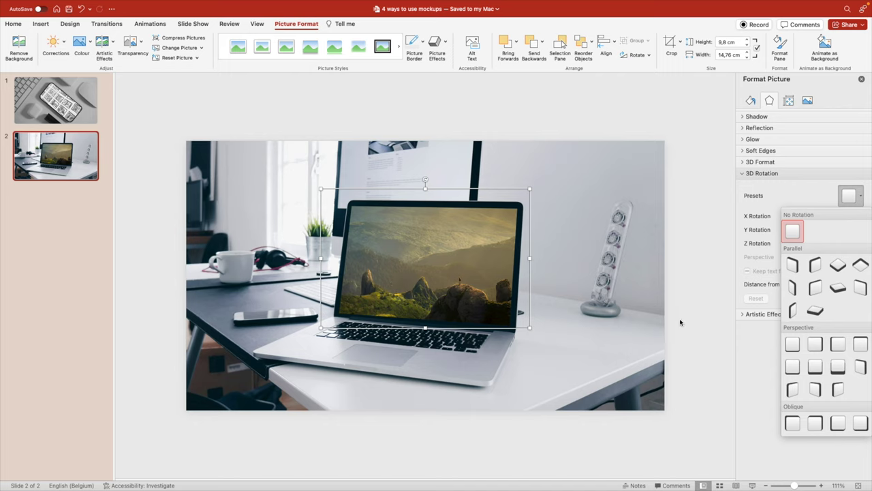
{"action": "left_click", "coordinate": [816, 389]}
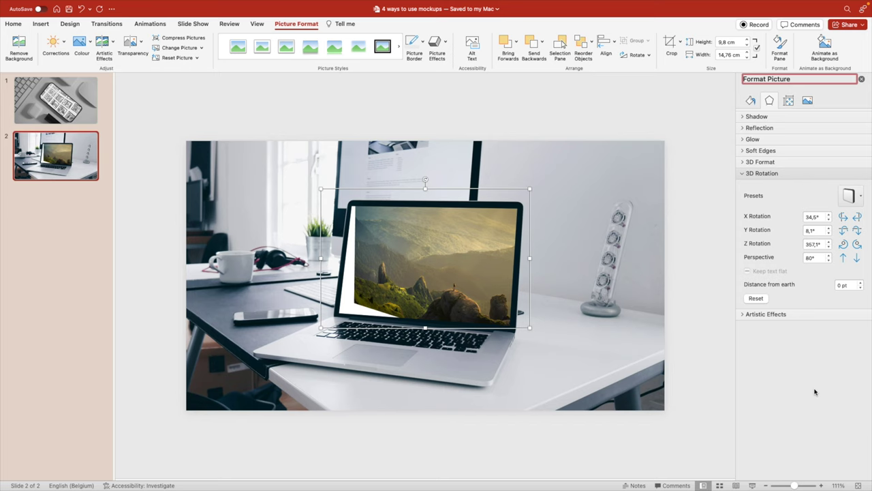
Fine-tune its rotation to about X 25°, Y 352.7°, Z 358.3° and shift it slightly left
{"action": "left_click", "coordinate": [856, 232]}
{"action": "left_click", "coordinate": [856, 232]}
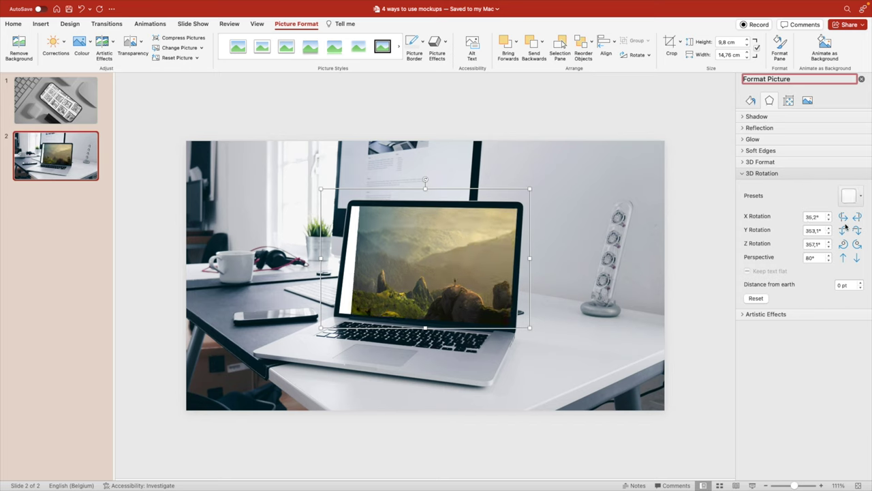
{"action": "left_click", "coordinate": [843, 218]}
{"action": "left_click", "coordinate": [843, 218]}
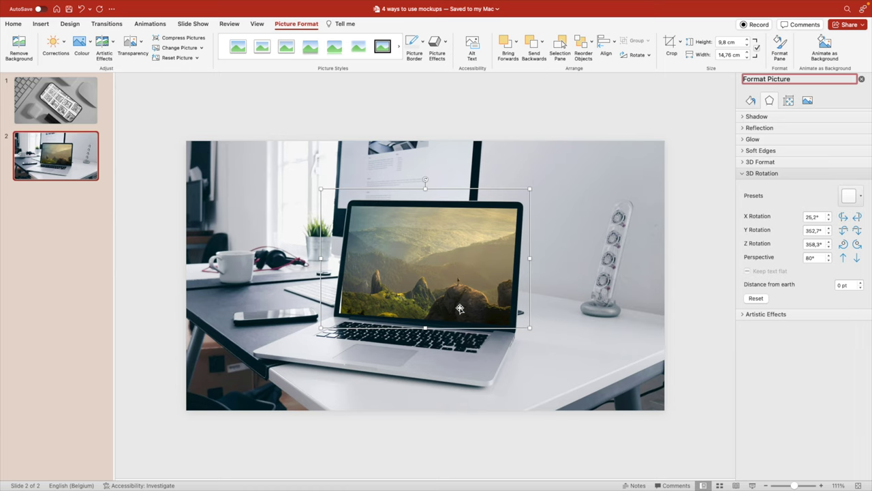
{"action": "left_click_drag", "start_coordinate": [456, 305], "coordinate": [449, 302]}
{"action": "left_click", "coordinate": [548, 135]}
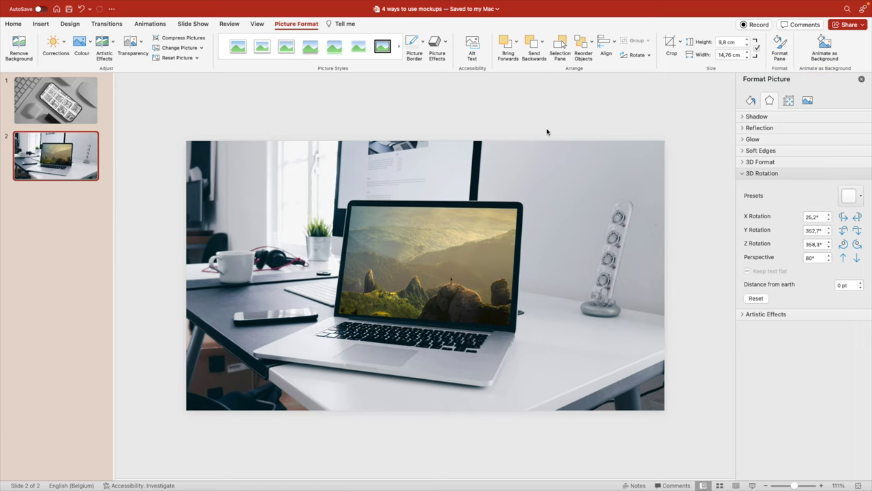
Insert the New York Times screenshot, send it behind the laptop photo, and fit it to the screen
{"action": "left_click_drag", "start_coordinate": [804, 286], "coordinate": [403, 204]}
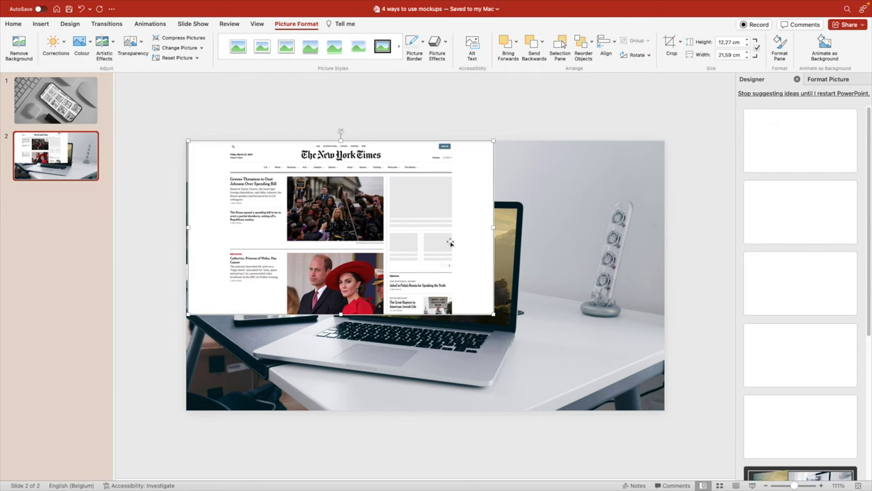
{"action": "left_click_drag", "start_coordinate": [568, 171], "coordinate": [506, 236]}
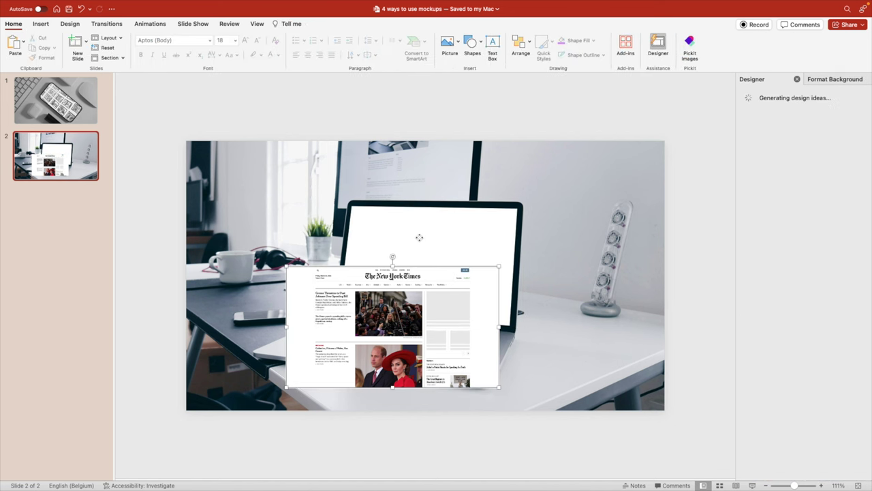
{"action": "left_click_drag", "start_coordinate": [372, 304], "coordinate": [418, 238]}
{"action": "right_click", "coordinate": [429, 244]}
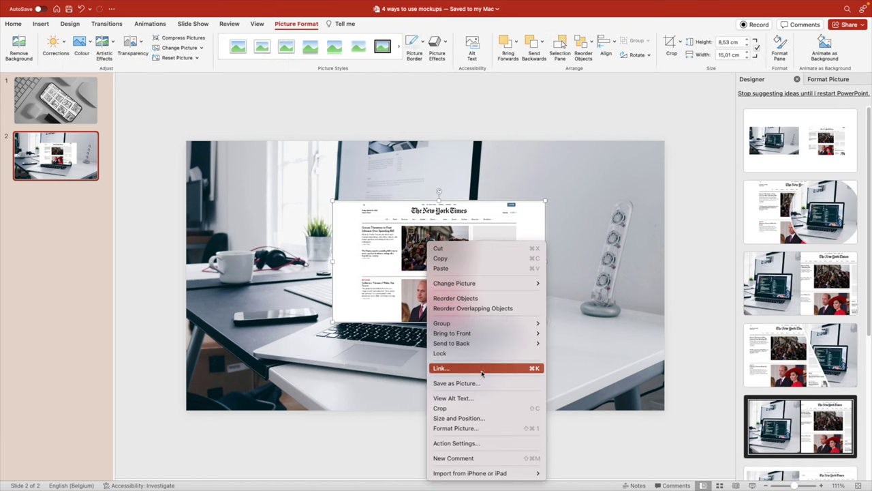
{"action": "mouse_move", "coordinate": [476, 343]}
{"action": "left_click", "coordinate": [569, 343]}
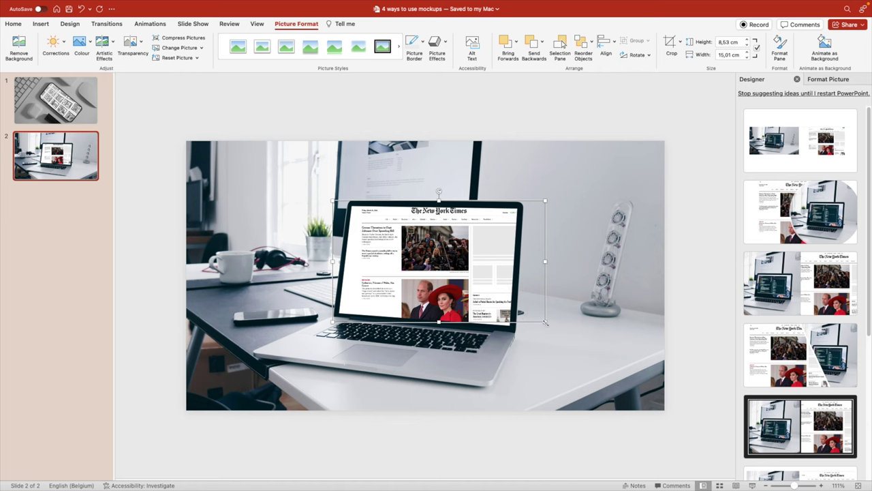
{"action": "left_click_drag", "start_coordinate": [558, 328], "coordinate": [456, 297]}
Give the New York Times screenshot a perspective 3D rotation preset and shrink it to the screen
{"action": "left_click", "coordinate": [797, 80]}
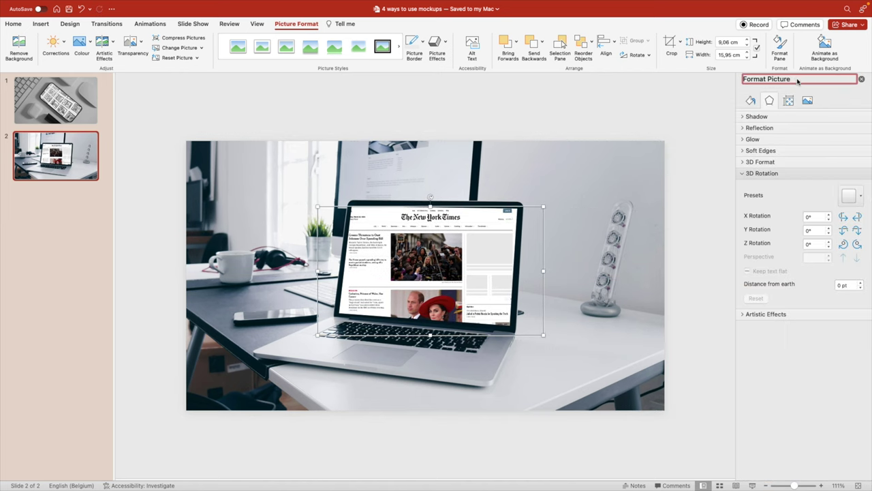
{"action": "left_click", "coordinate": [850, 196]}
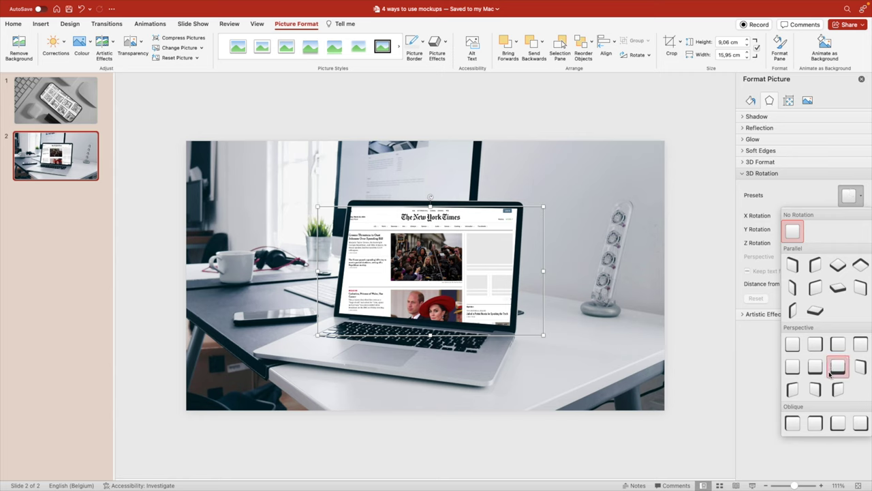
{"action": "left_click", "coordinate": [815, 391]}
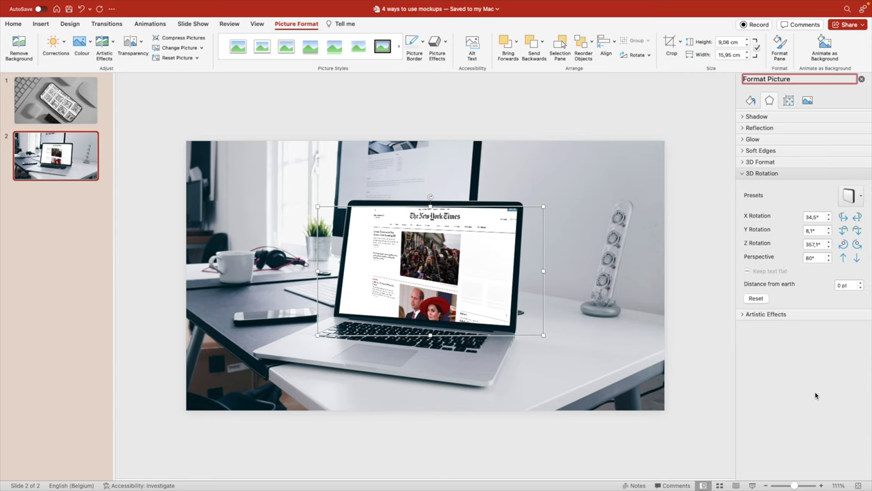
{"action": "left_click_drag", "start_coordinate": [544, 206], "coordinate": [520, 211]}
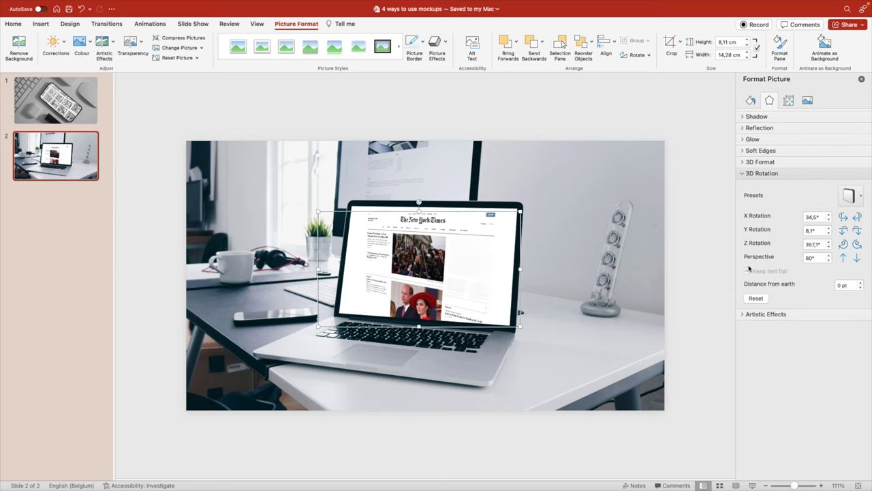
Adjust its rotation to roughly X 5.1°, Y 356.3°, Z 355.9° and nudge it onto the laptop screen
{"action": "left_click", "coordinate": [857, 244]}
{"action": "left_click", "coordinate": [843, 244]}
{"action": "left_click", "coordinate": [857, 232]}
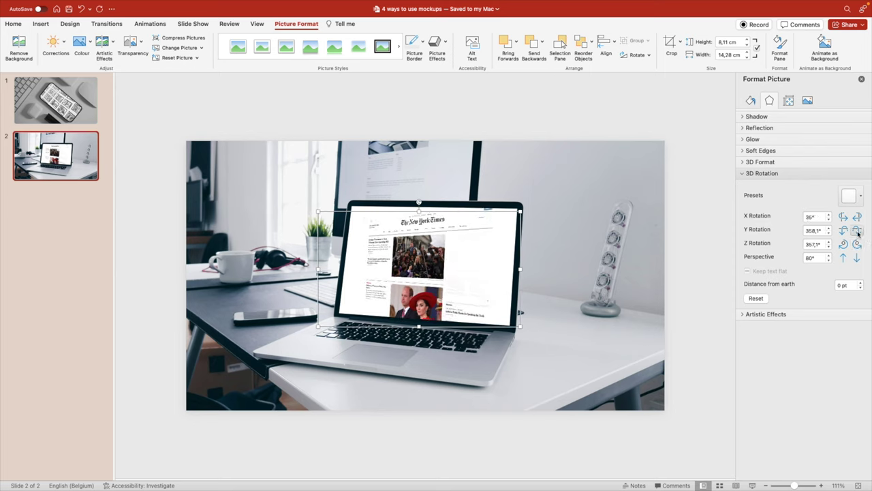
{"action": "left_click", "coordinate": [858, 232]}
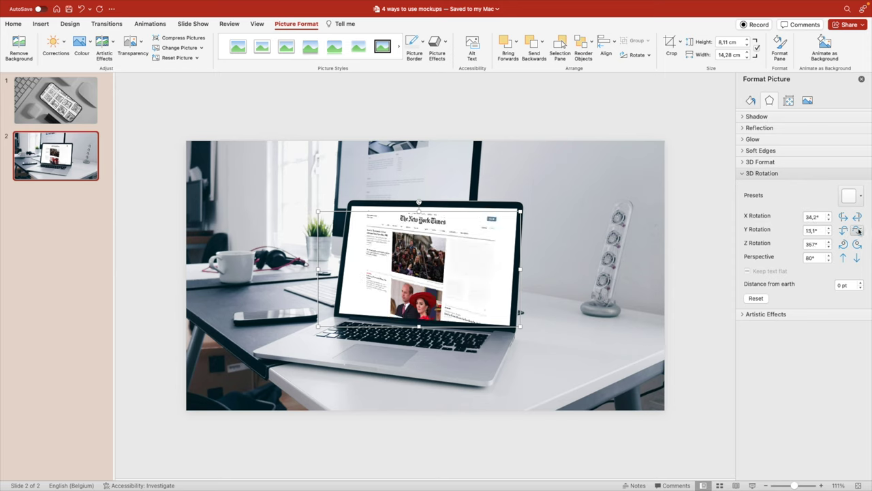
{"action": "left_click", "coordinate": [845, 217]}
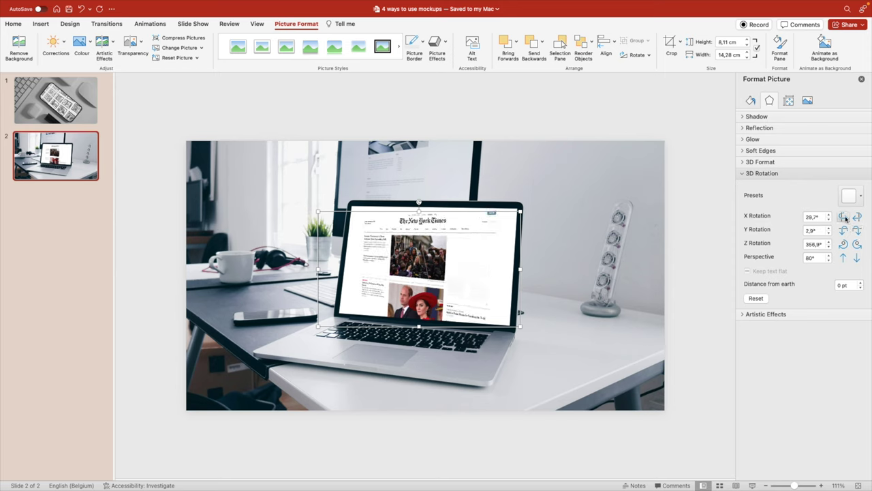
{"action": "left_click", "coordinate": [845, 217]}
{"action": "left_click", "coordinate": [844, 217]}
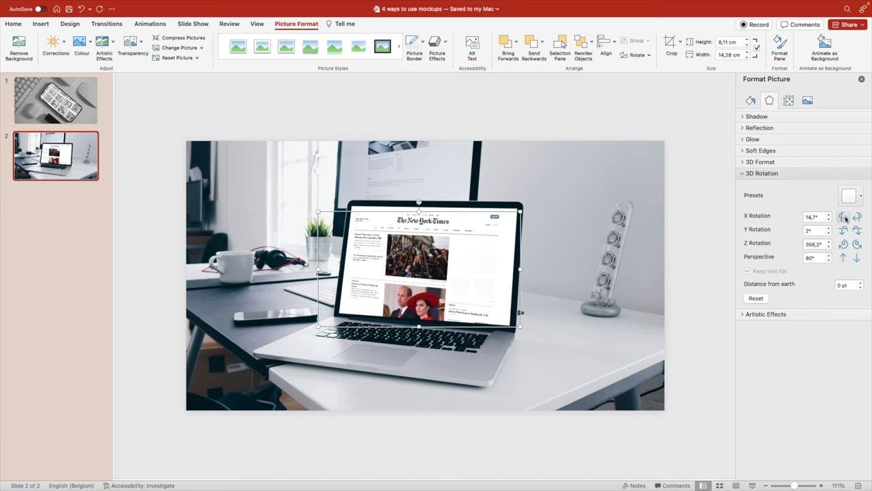
{"action": "left_click", "coordinate": [845, 217]}
{"action": "left_click", "coordinate": [845, 217]}
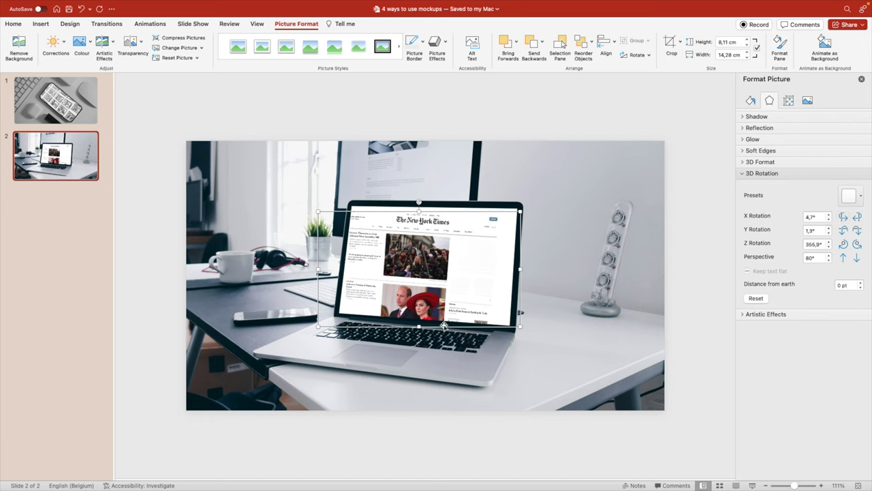
{"action": "left_click_drag", "start_coordinate": [440, 295], "coordinate": [447, 294]}
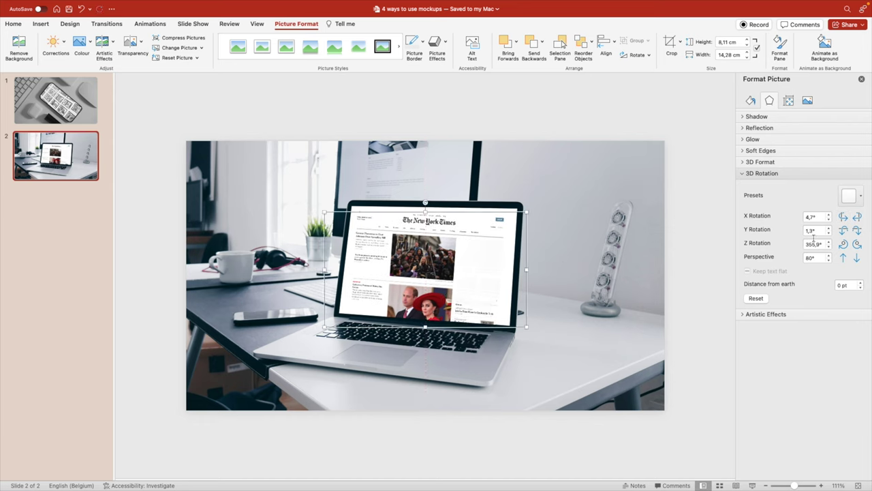
{"action": "left_click", "coordinate": [857, 231]}
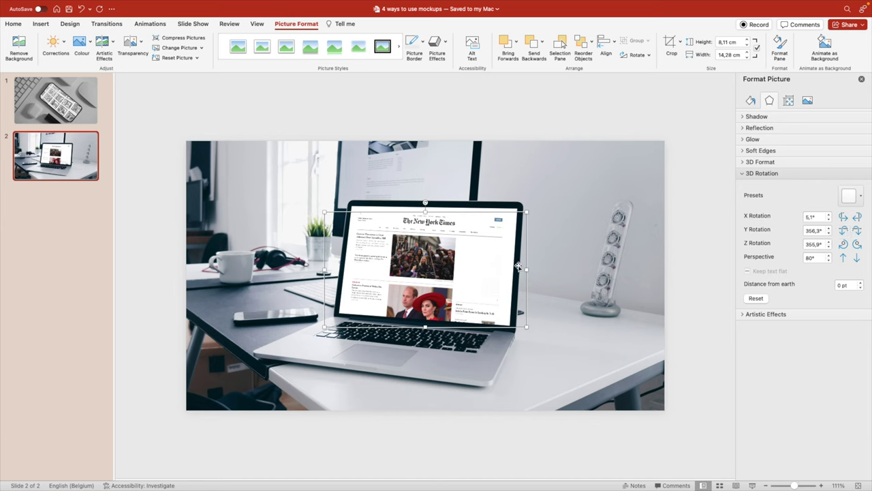
{"action": "left_click_drag", "start_coordinate": [517, 267], "coordinate": [518, 267]}
{"action": "left_click", "coordinate": [506, 118]}
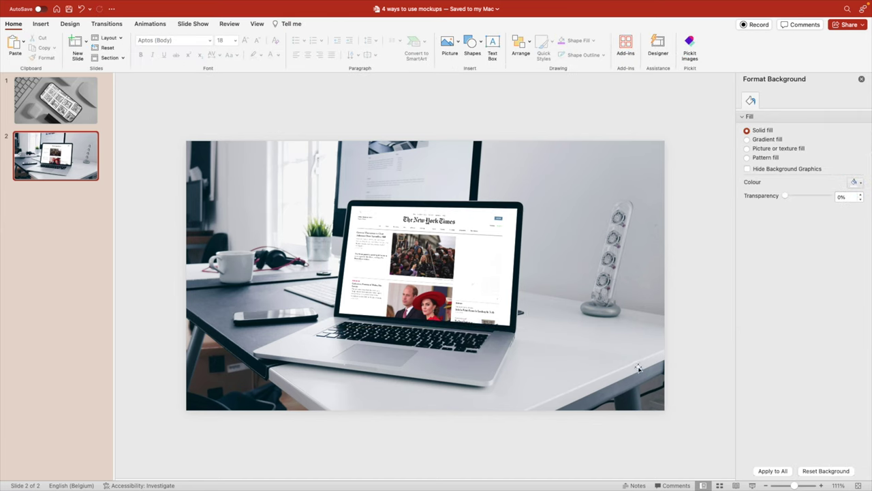
Present slide 2's laptop mockup full-screen in Slide Show view
{"action": "left_click", "coordinate": [754, 485]}
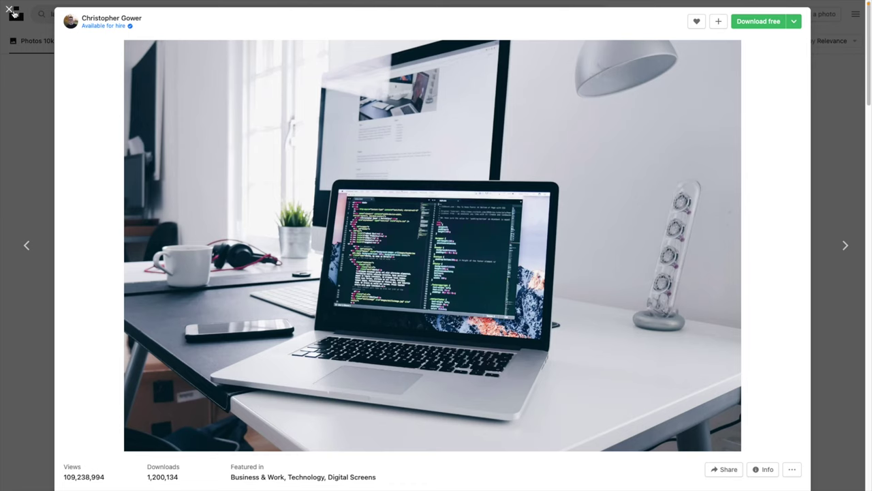
Search Unsplash for 'open notebook' and browse the results
{"action": "left_click", "coordinate": [10, 15]}
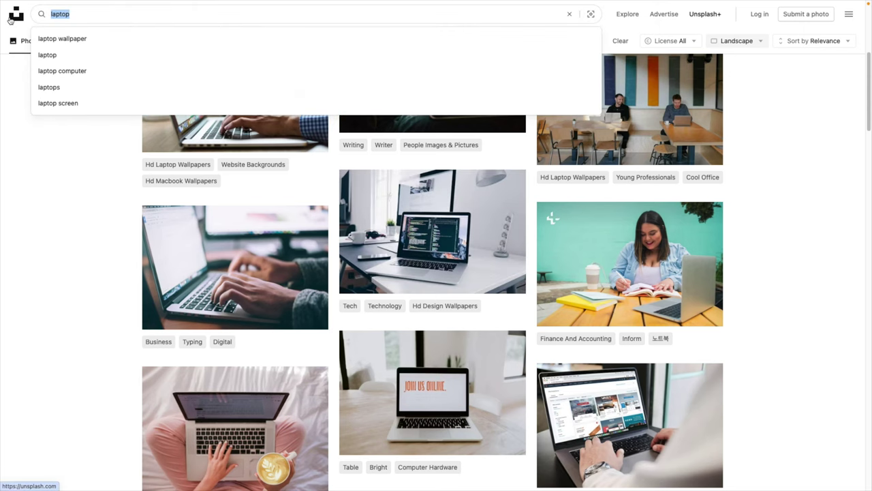
{"action": "type", "text": "open not"}
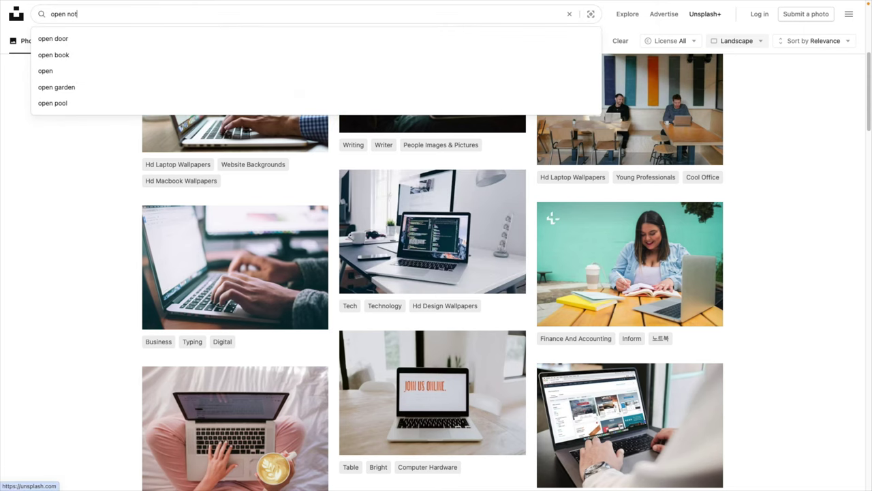
{"action": "type", "text": "ebook"}
{"action": "key", "text": "Return"}
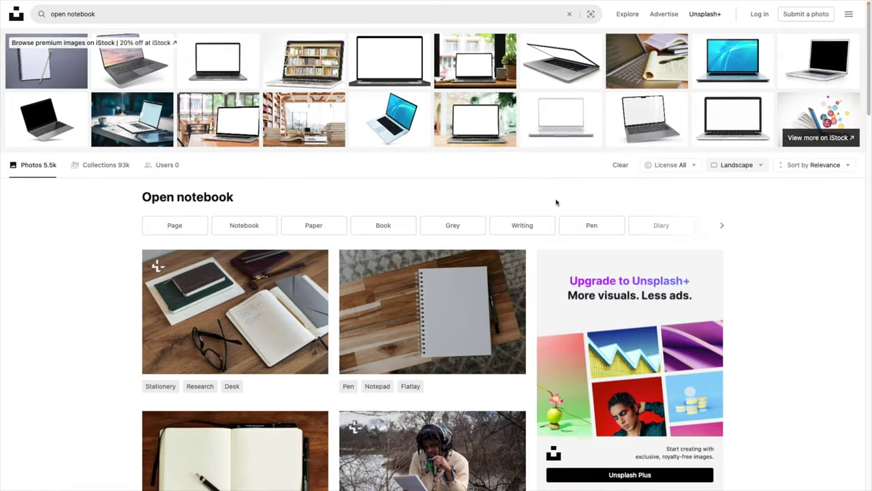
{"action": "scroll", "coordinate": [784, 273], "scroll_direction": "down", "scroll_amount": 3}
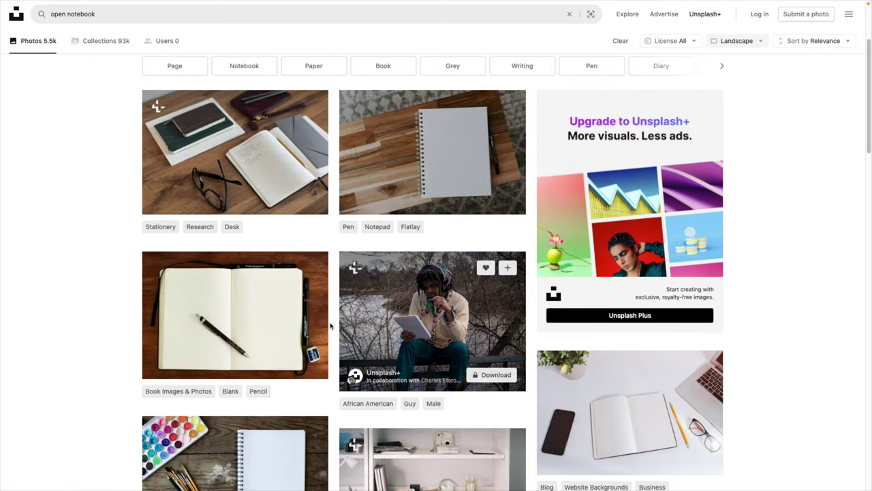
{"action": "scroll", "coordinate": [432, 272], "scroll_direction": "down", "scroll_amount": 1}
{"action": "scroll", "coordinate": [432, 260], "scroll_direction": "down", "scroll_amount": 5}
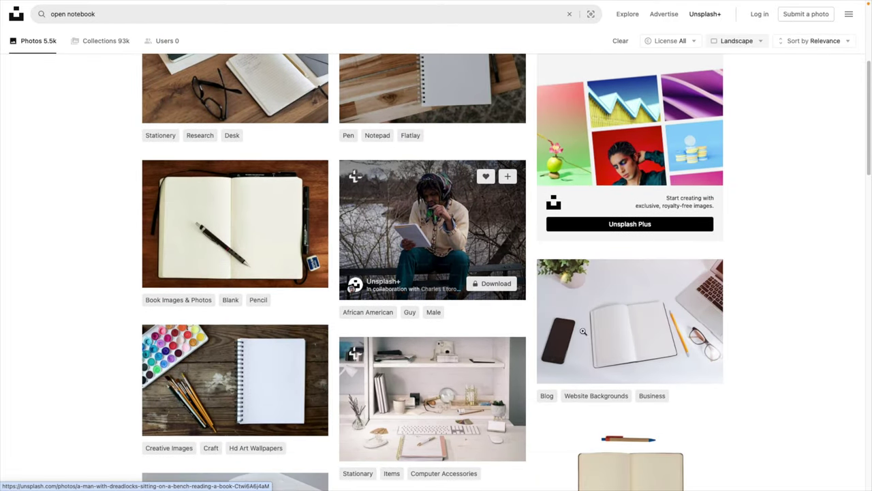
{"action": "scroll", "coordinate": [642, 289], "scroll_direction": "down", "scroll_amount": 5}
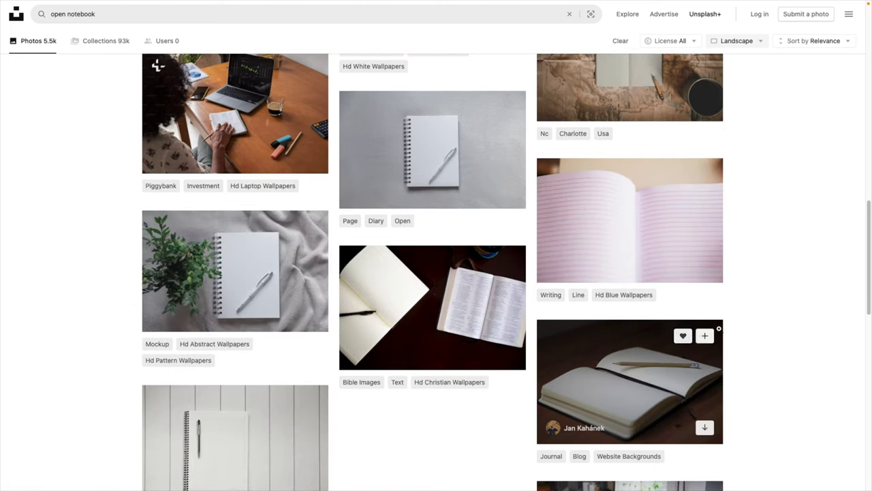
{"action": "scroll", "coordinate": [748, 315], "scroll_direction": "up", "scroll_amount": 1}
Download the white spiral notebook-with-pen photo in Large size
{"action": "left_click", "coordinate": [461, 165]}
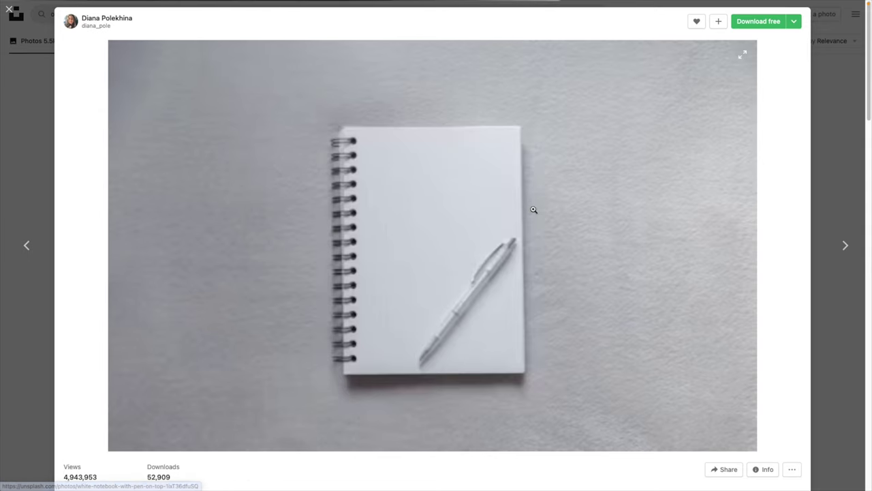
{"action": "left_click", "coordinate": [794, 21]}
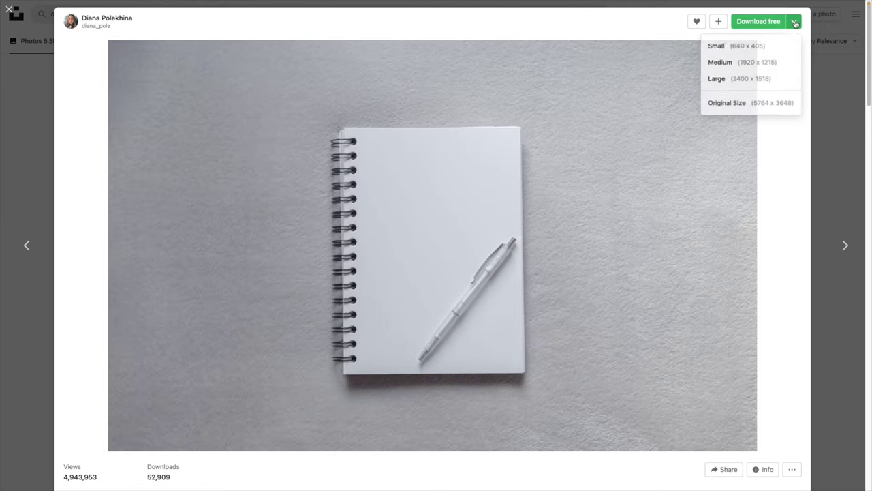
{"action": "left_click", "coordinate": [732, 78]}
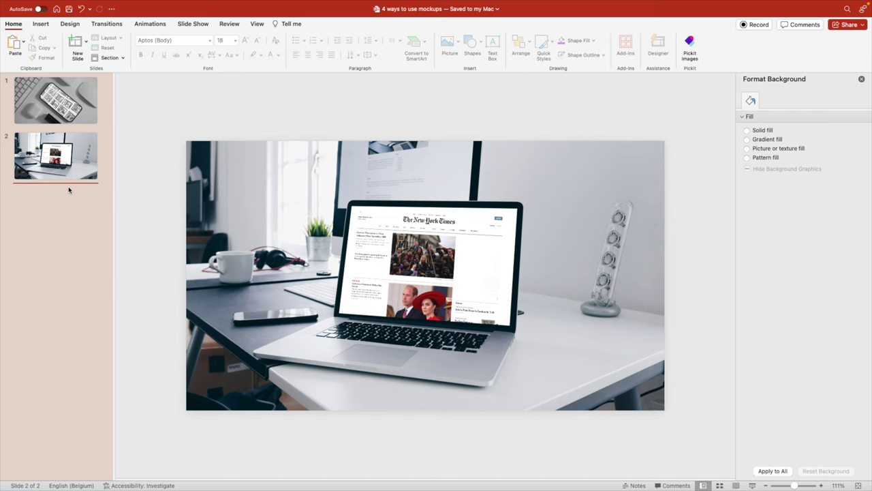
Add a new slide 3 after slide 2 and delete its empty placeholders
{"action": "right_click", "coordinate": [68, 187]}
{"action": "left_click", "coordinate": [105, 238]}
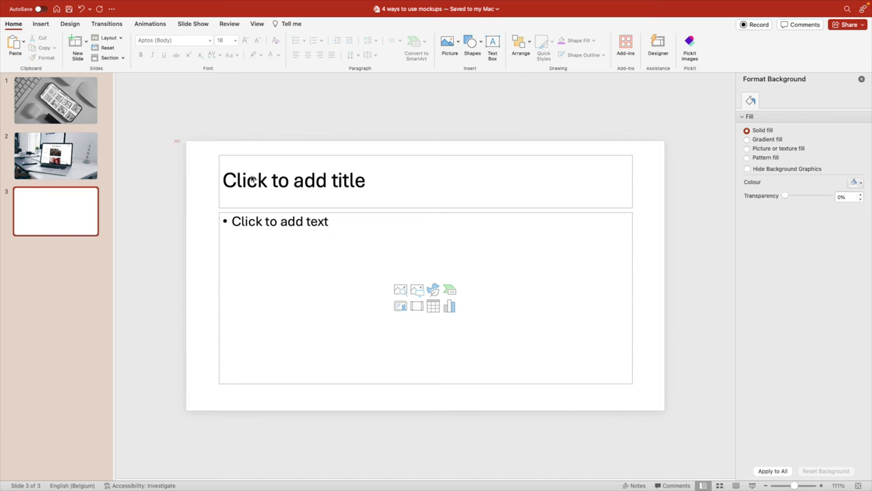
{"action": "left_click_drag", "start_coordinate": [175, 139], "coordinate": [655, 415]}
{"action": "key", "text": "Delete"}
{"action": "left_click", "coordinate": [861, 78]}
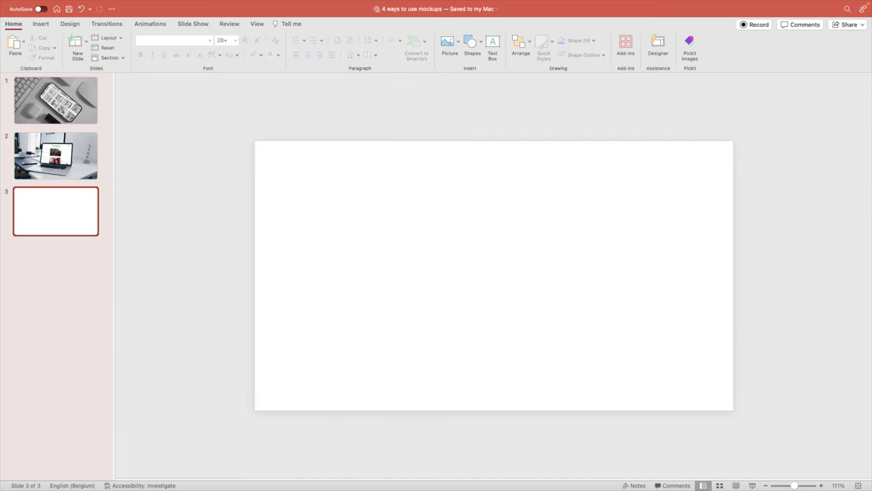
Paste the notebook photo, apply the full-slide Designer idea, and crop it to fill the slide
{"action": "key", "text": "cmd+v"}
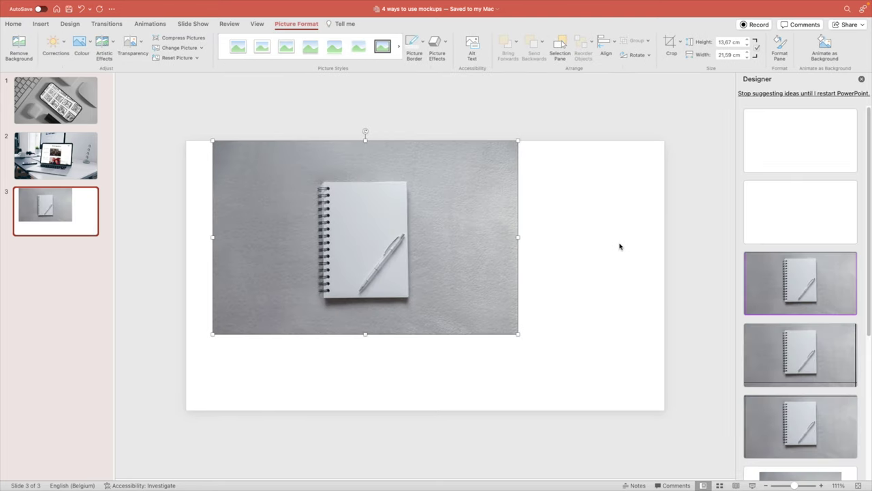
{"action": "left_click", "coordinate": [802, 157]}
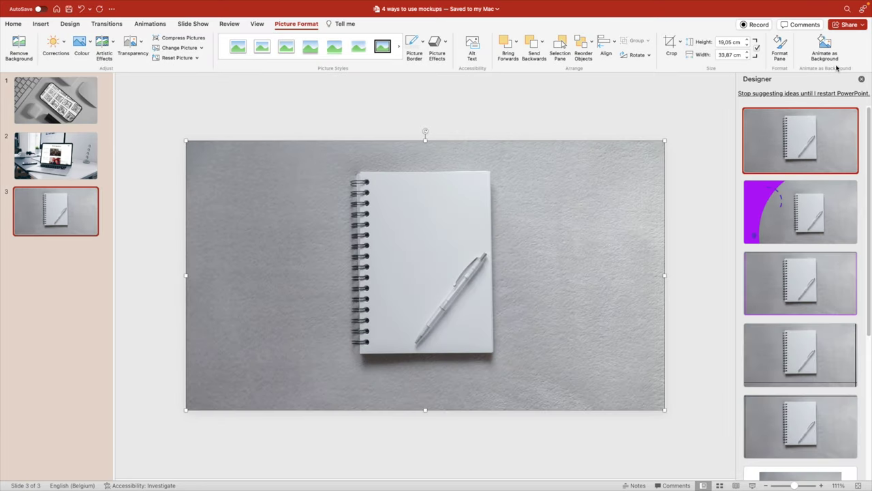
{"action": "double_click", "coordinate": [677, 298]}
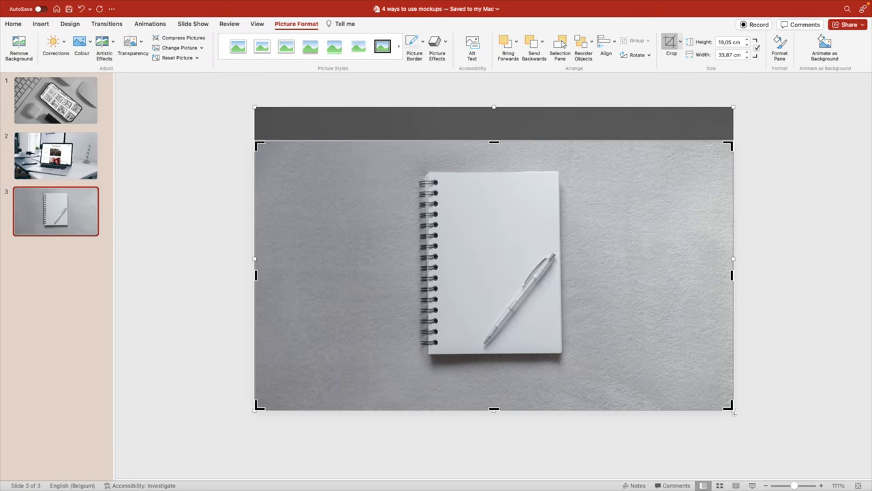
{"action": "left_click_drag", "start_coordinate": [734, 413], "coordinate": [634, 339]}
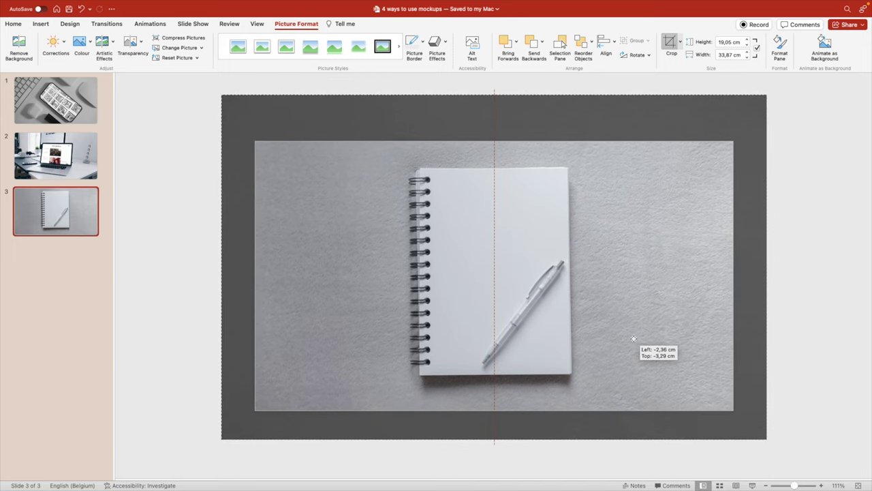
{"action": "left_click", "coordinate": [788, 273]}
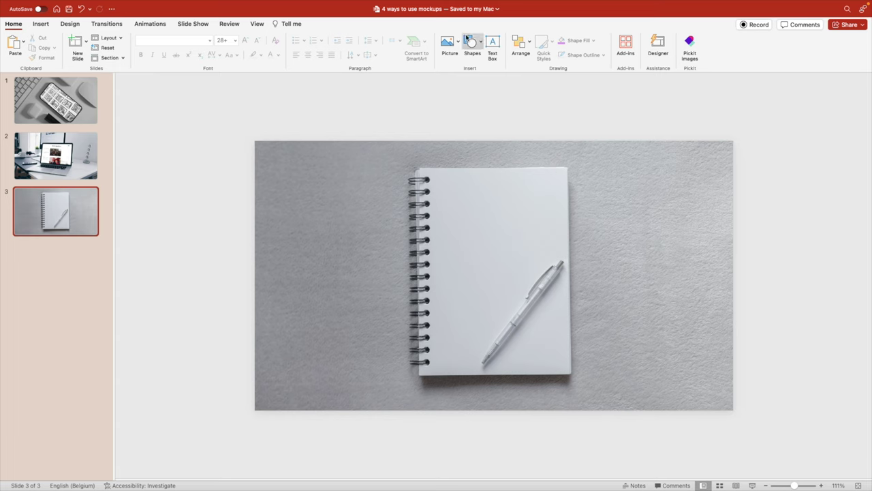
Add a text box on the notebook page reading "Don't forget to take notes!"
{"action": "left_click", "coordinate": [496, 45]}
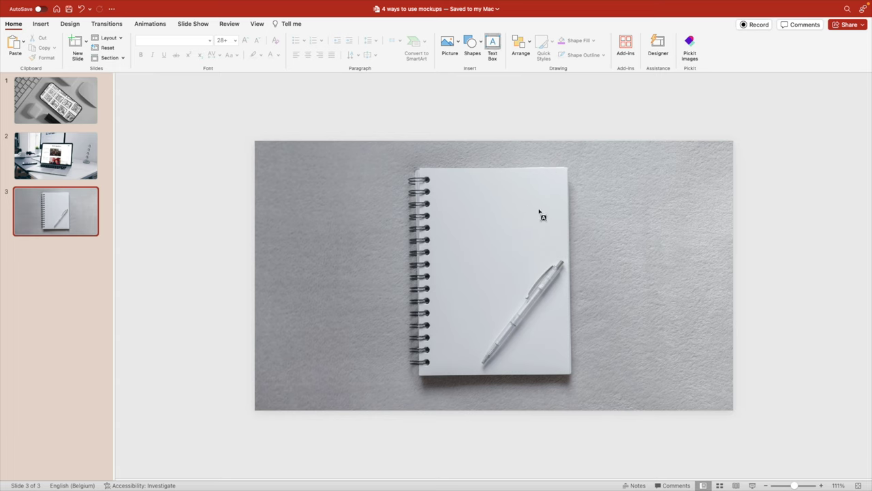
{"action": "left_click_drag", "start_coordinate": [443, 197], "coordinate": [563, 242]}
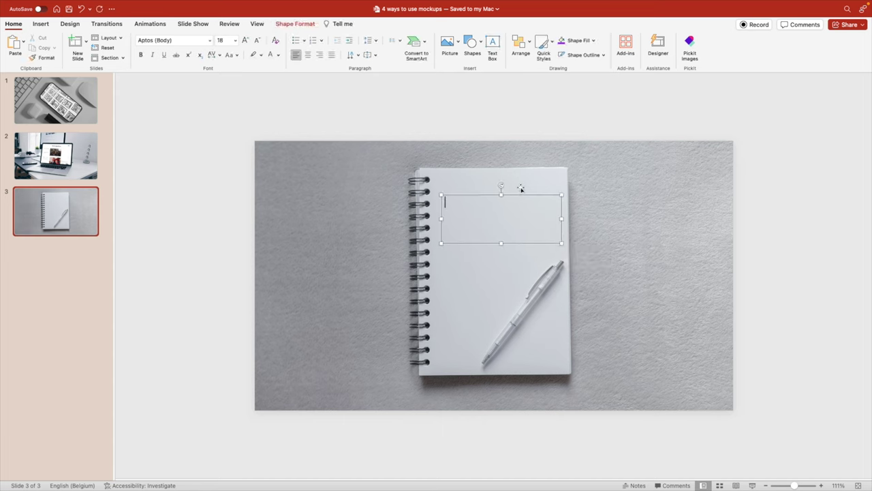
{"action": "type", "text": "Don't forget to"}
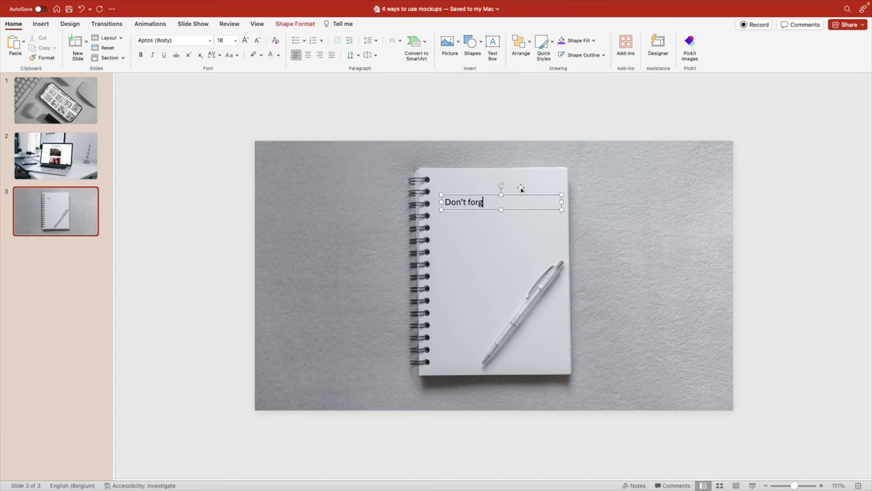
{"action": "type", "text": " take notes!"}
Enlarge the note text to 44 pt and nudge the box slightly lower on the page
{"action": "key", "text": "super+a"}
{"action": "key", "text": "super+shift+period"}
{"action": "key", "text": "super+shift+period"}
{"action": "key", "text": "super+shift+period"}
{"action": "key", "text": "super+shift+period"}
{"action": "key", "text": "super+shift+period"}
{"action": "key", "text": "super+shift+period"}
{"action": "key", "text": "super+shift+period"}
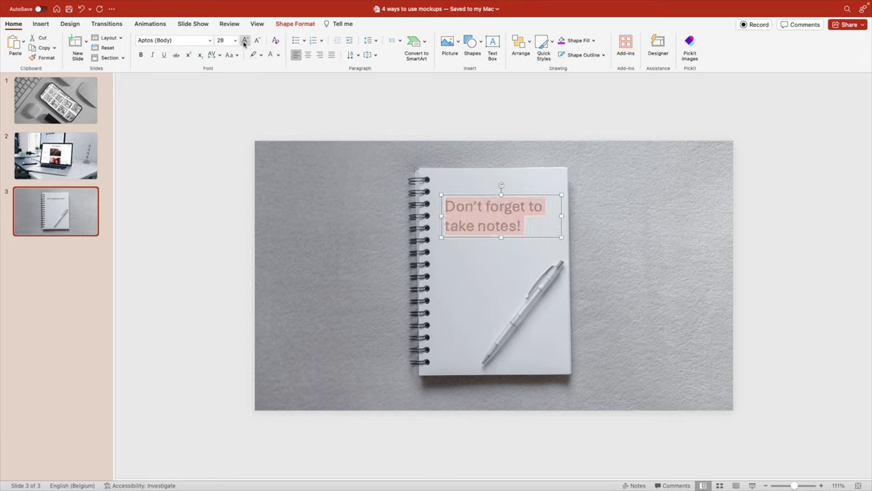
{"action": "left_click_drag", "start_coordinate": [534, 196], "coordinate": [534, 209]}
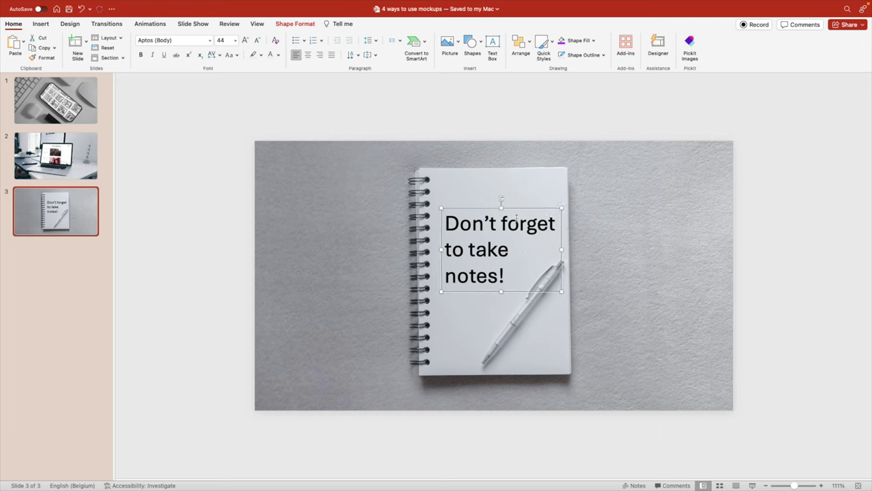